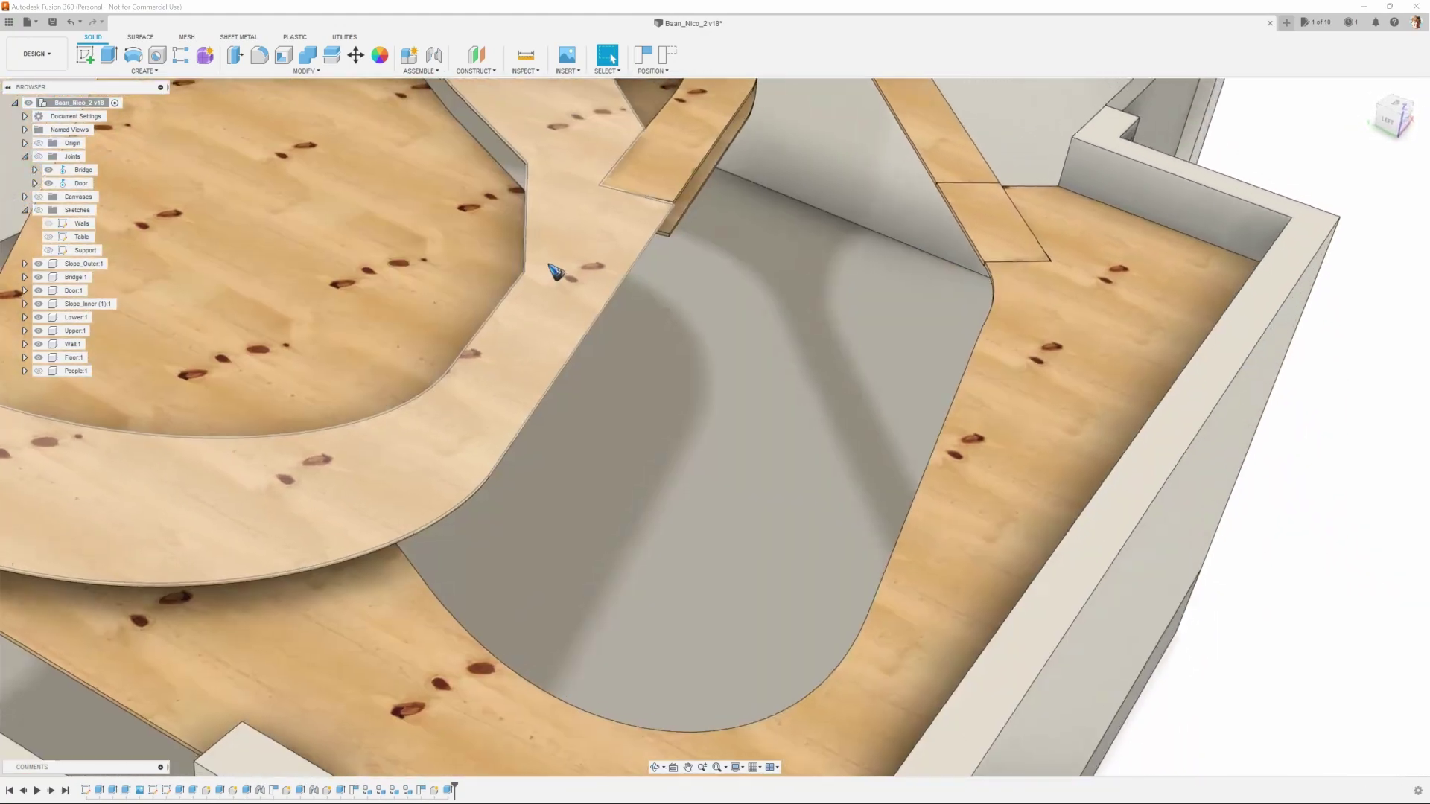
Orbit into perspective and make Floor:1, Wall:1 and Door:1 visible in the Browser
middle_click_drag(555, 272, 815, 236, "shift")
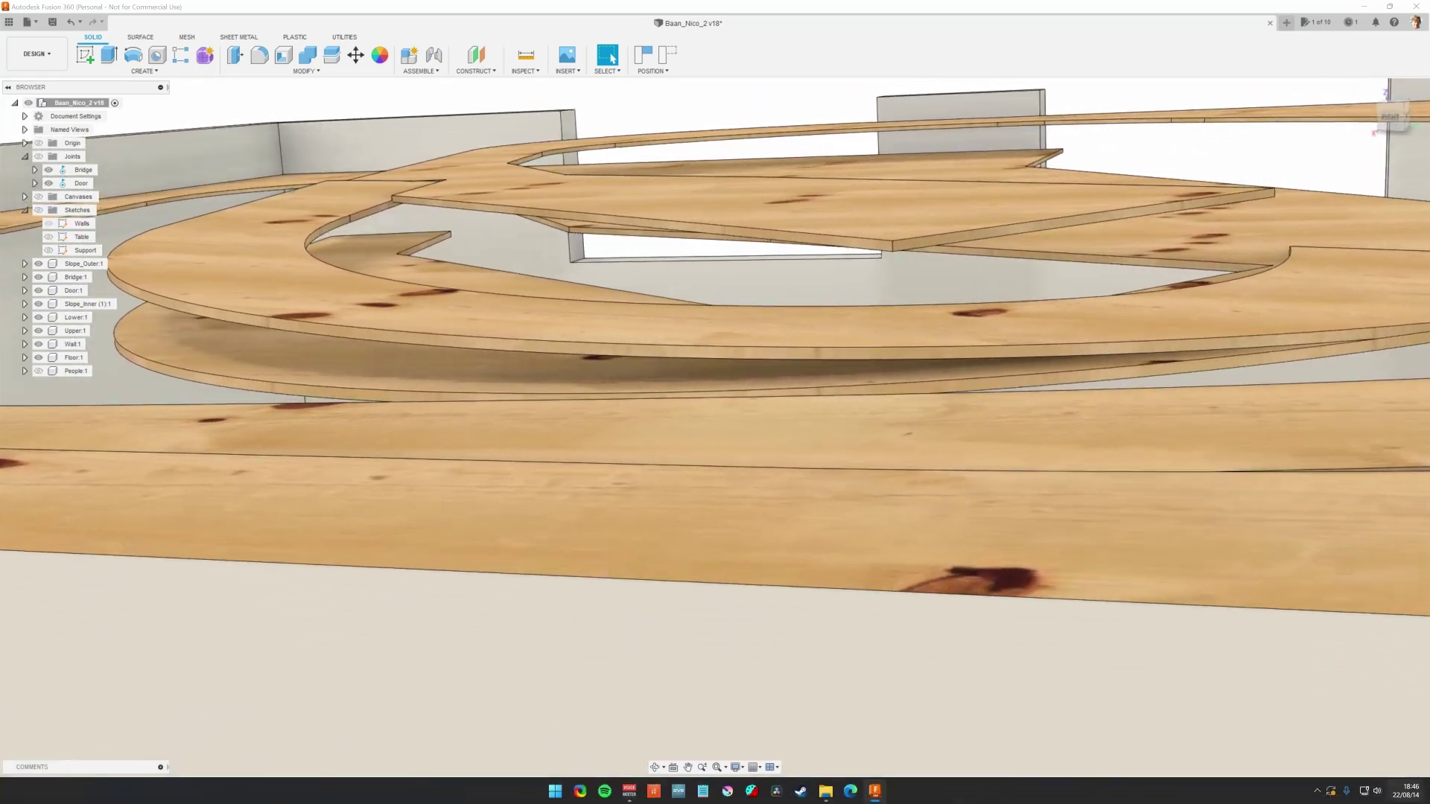
mouse_move(1406, 791)
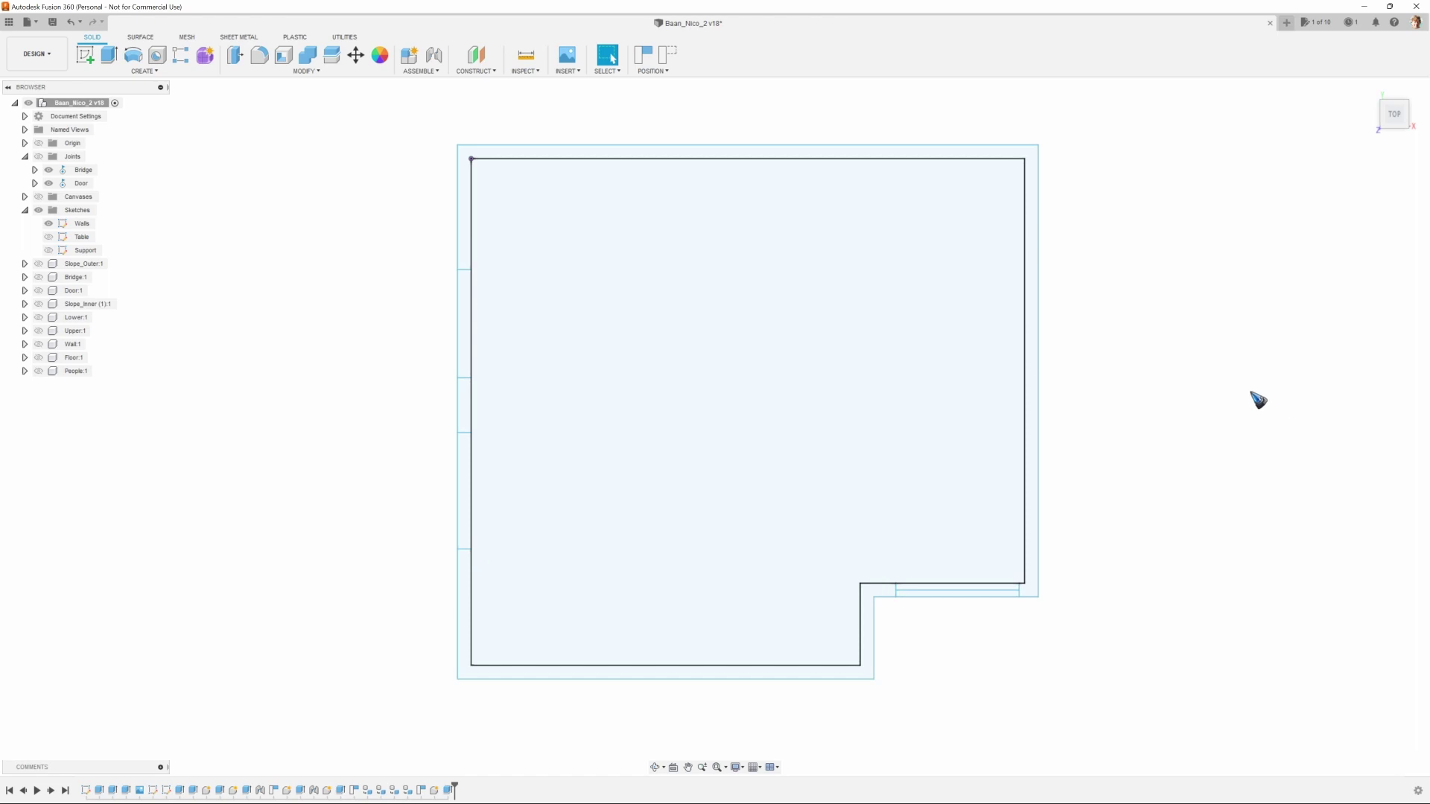
middle_click_drag(1259, 400, 490, 328, "shift")
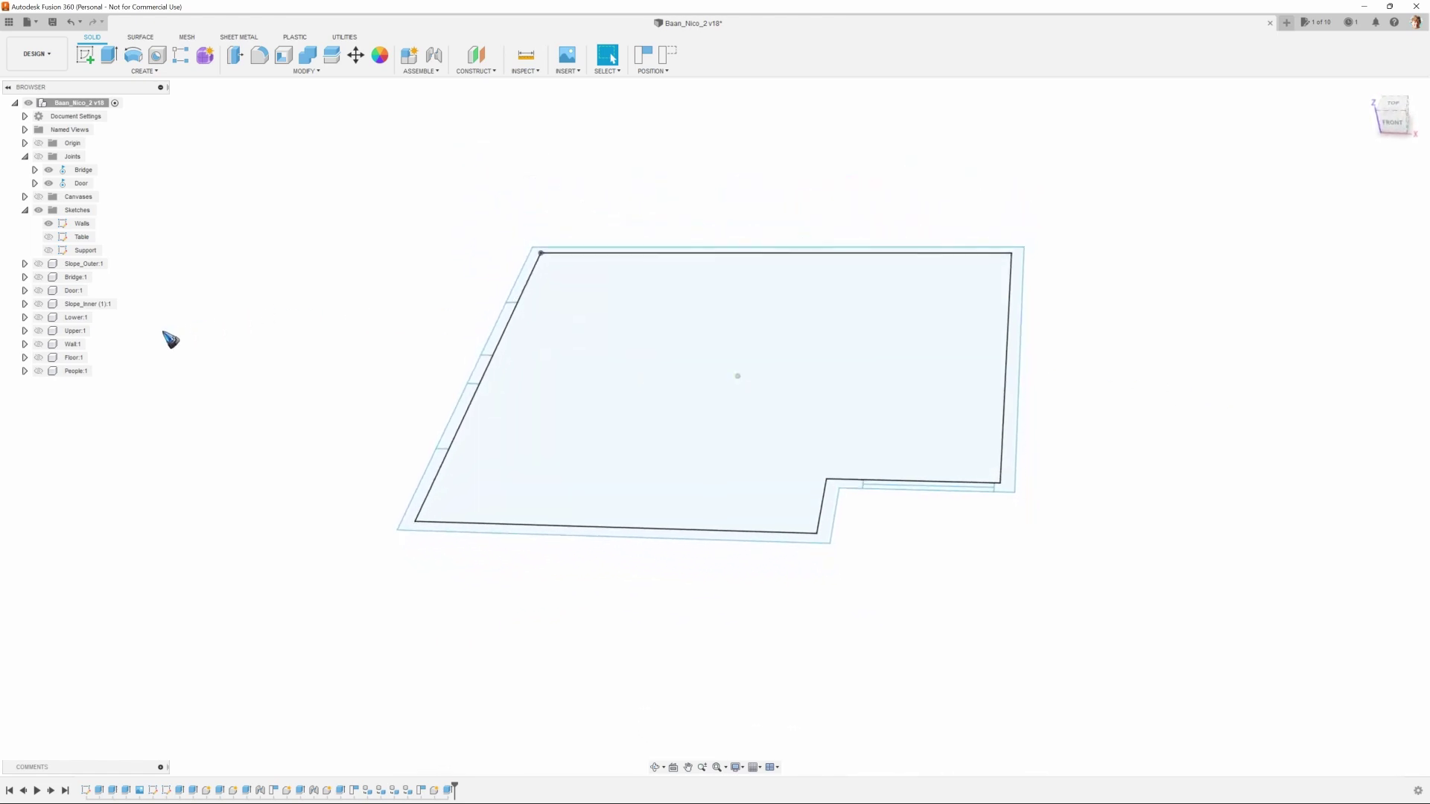
left_click(46, 359)
left_click(39, 358)
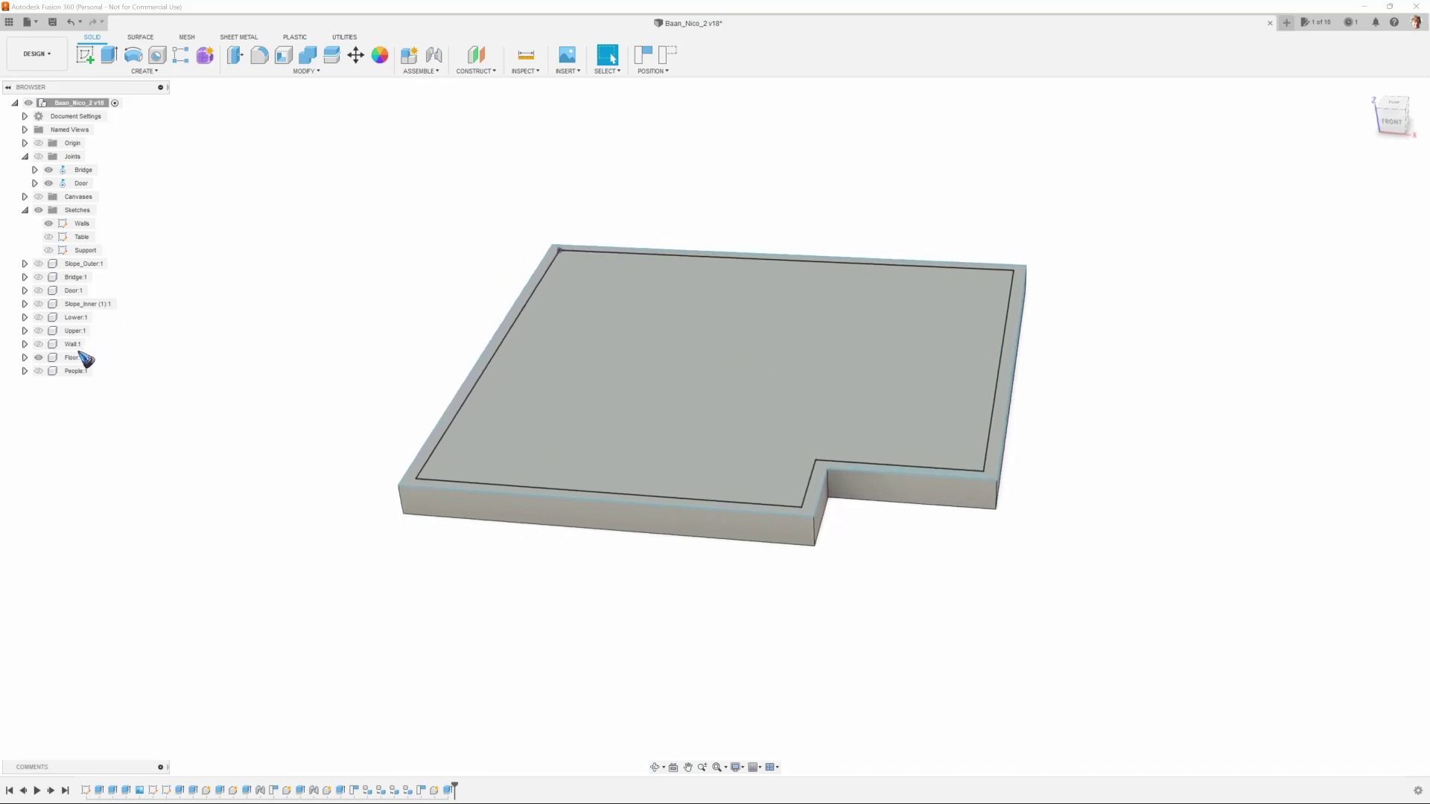
left_click(39, 344)
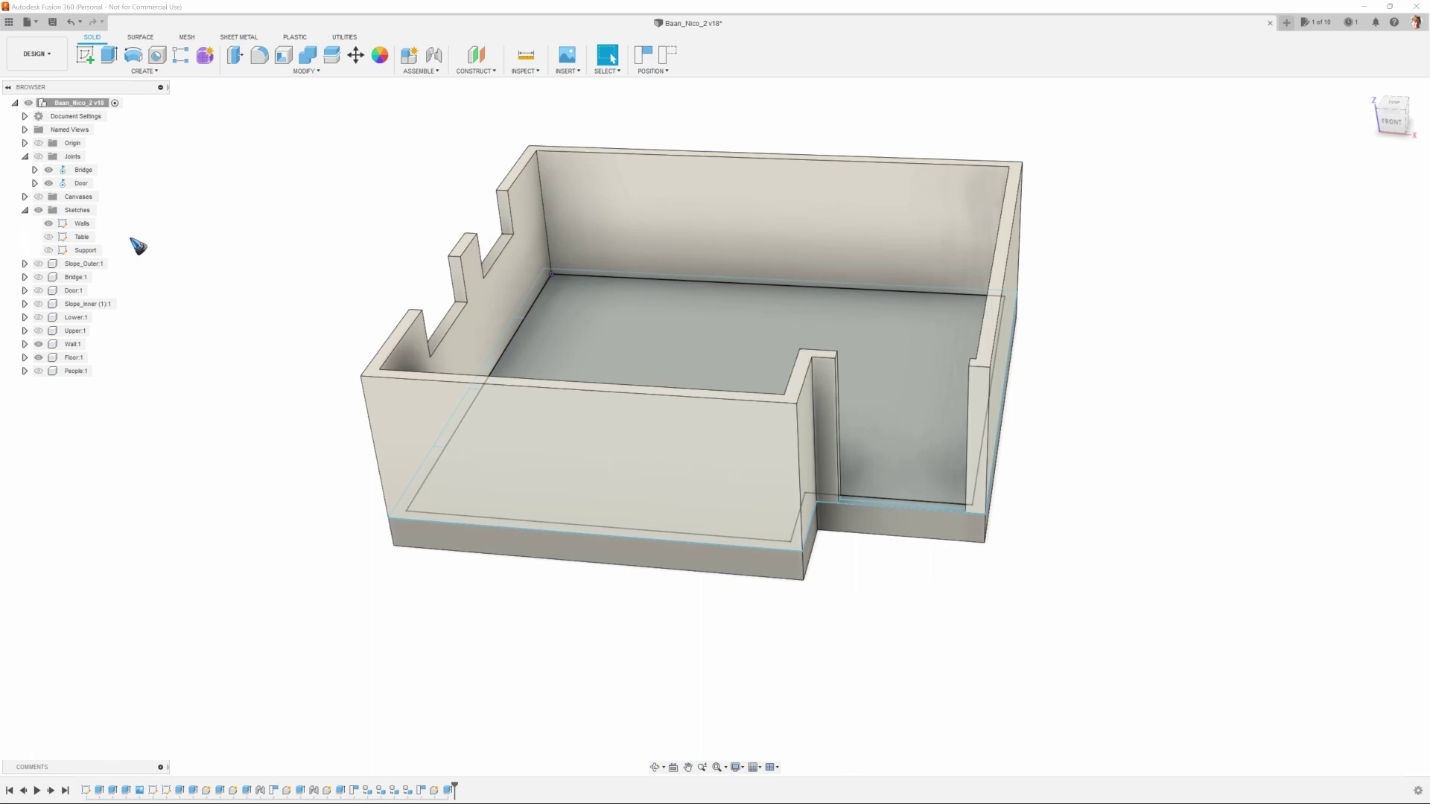
left_click(39, 291)
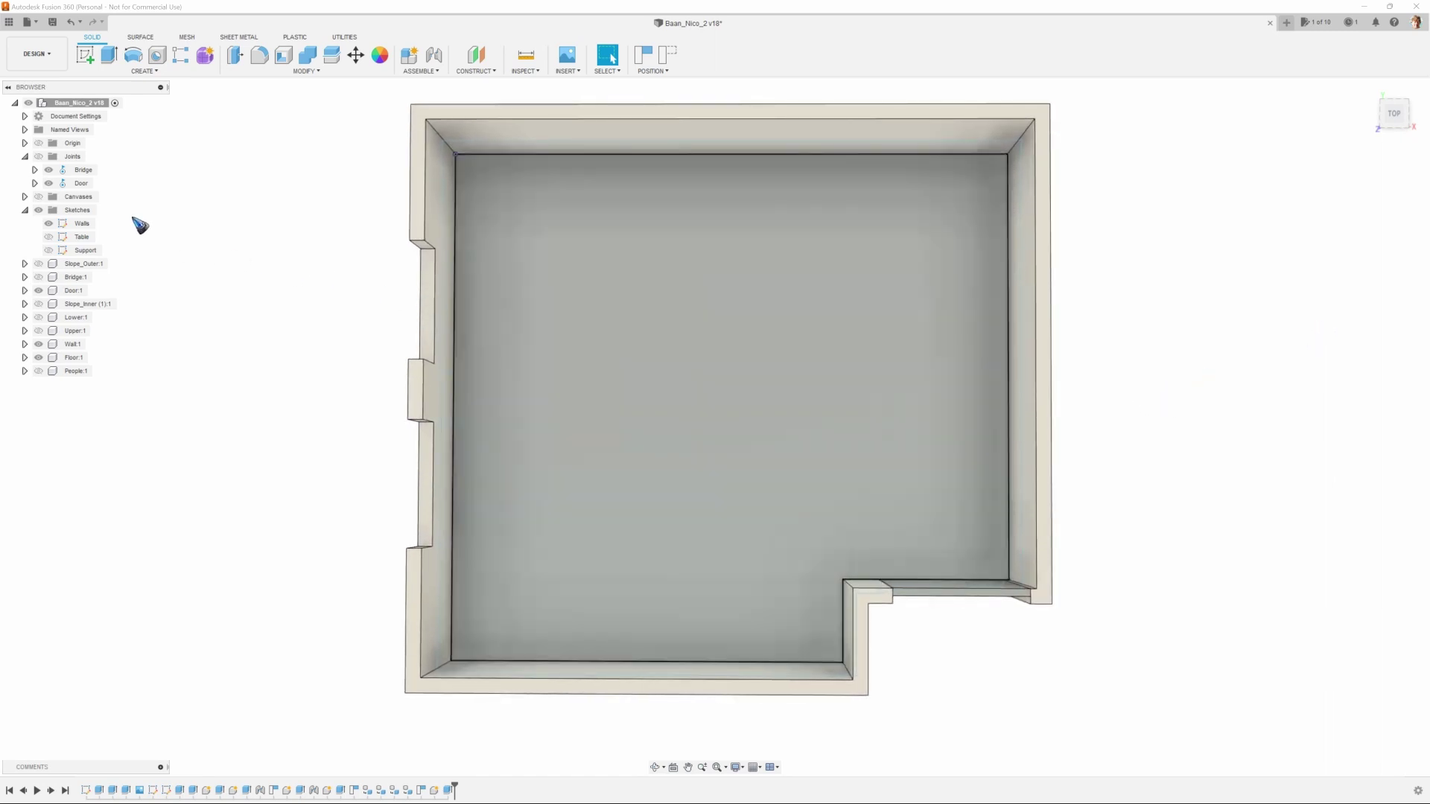
Show the Canvases track-plan image, edit the Table sketch and pick its tabletop profile
left_click(40, 197)
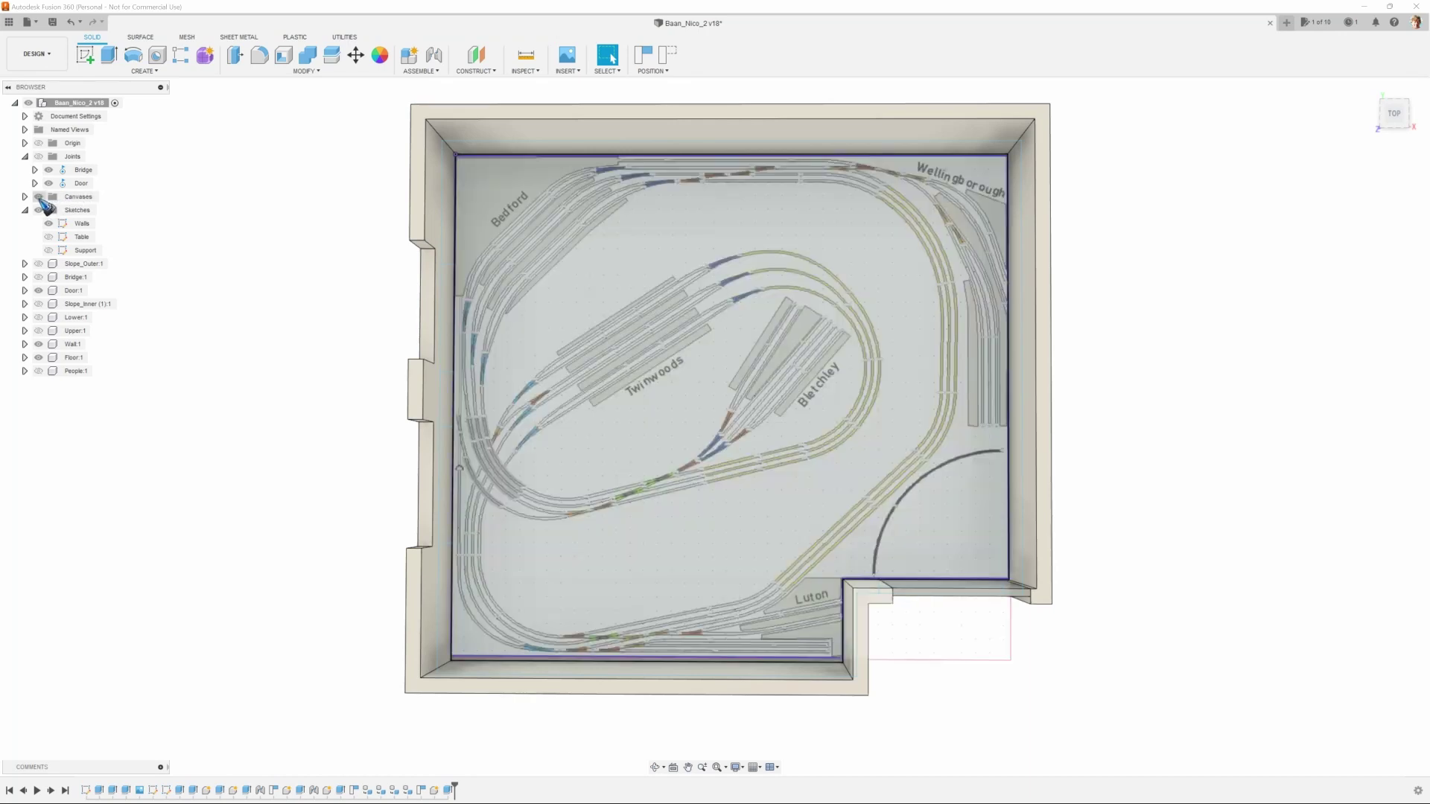
double_click(182, 247)
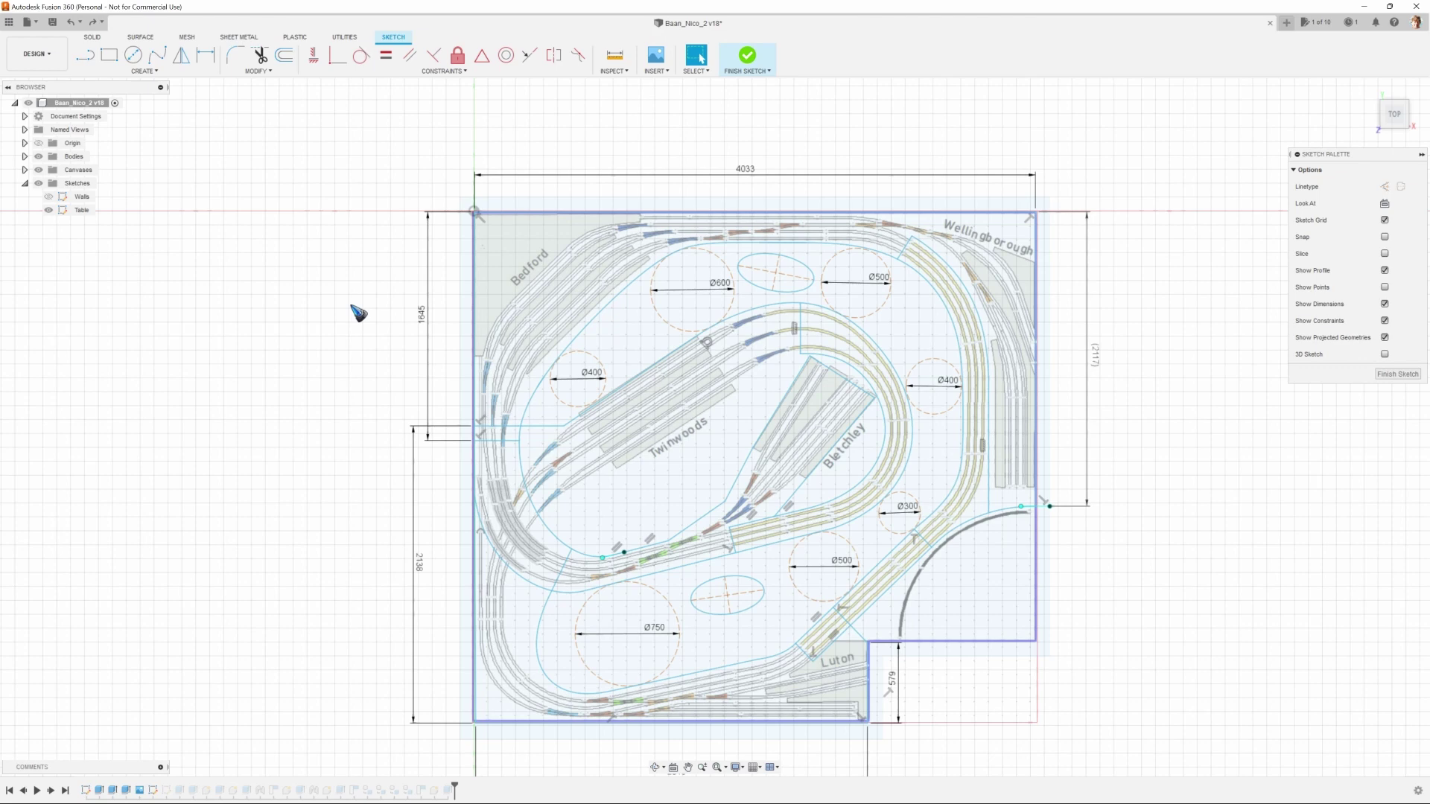
left_click(618, 334)
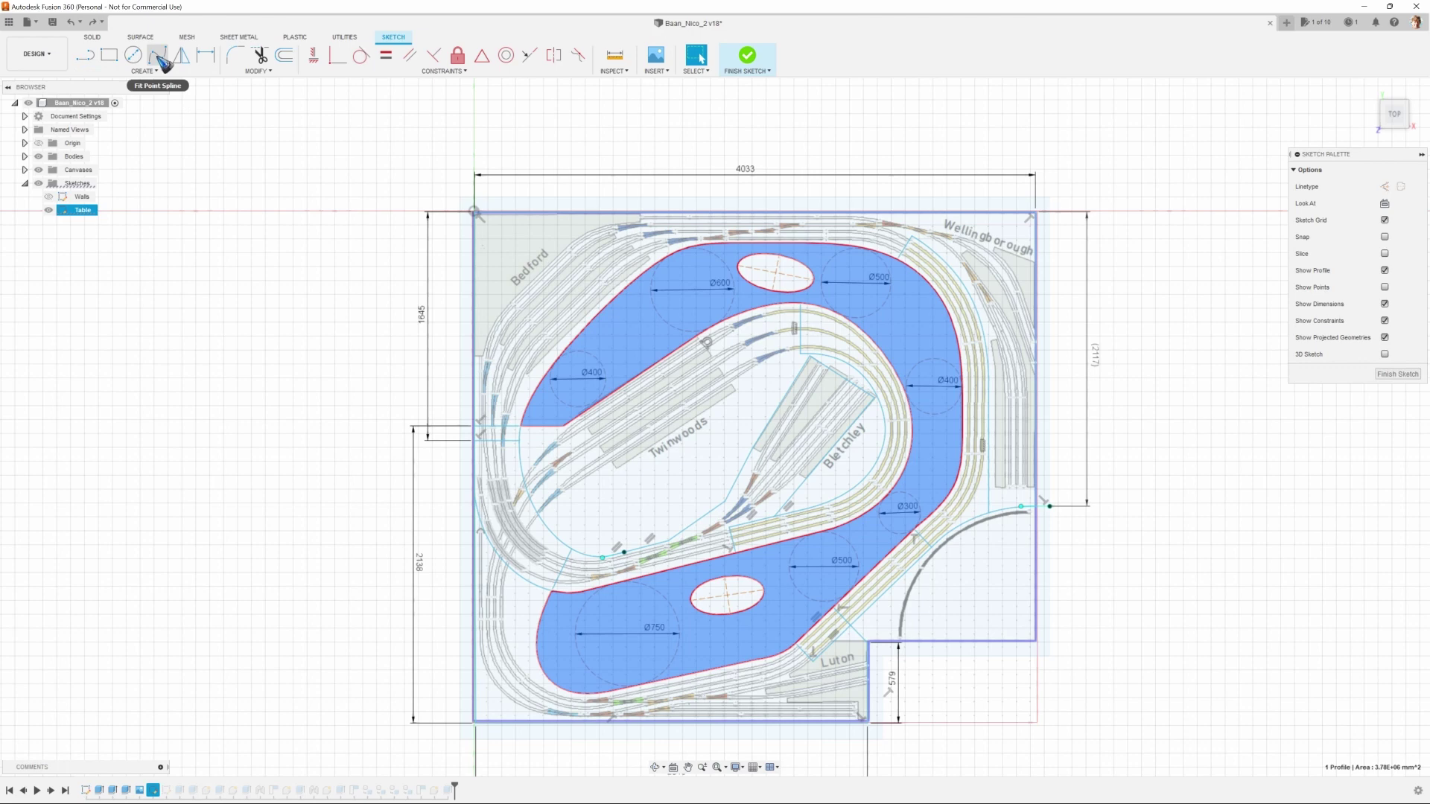
left_click(161, 60)
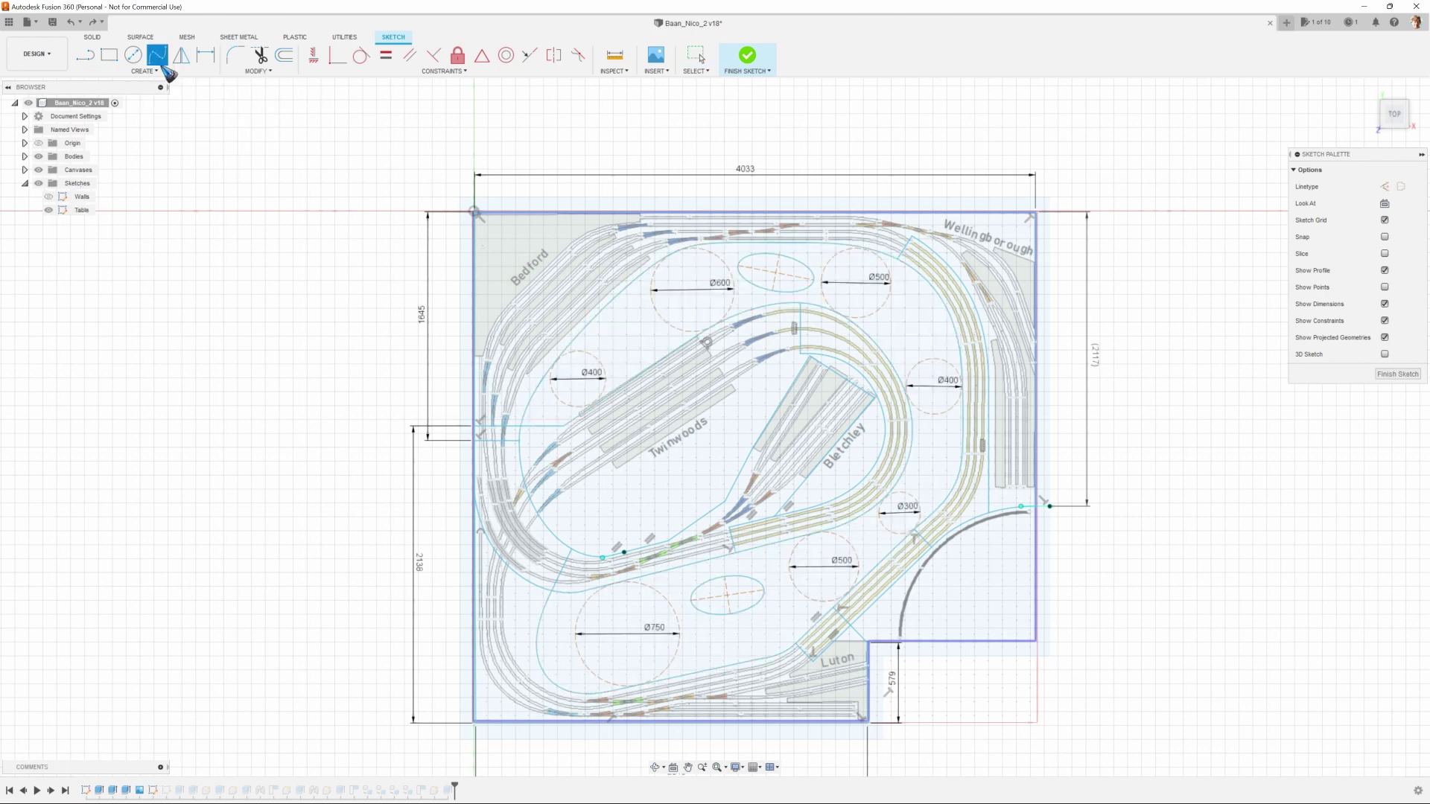
left_click(204, 319)
left_click(310, 358)
left_click(359, 493)
key("Return")
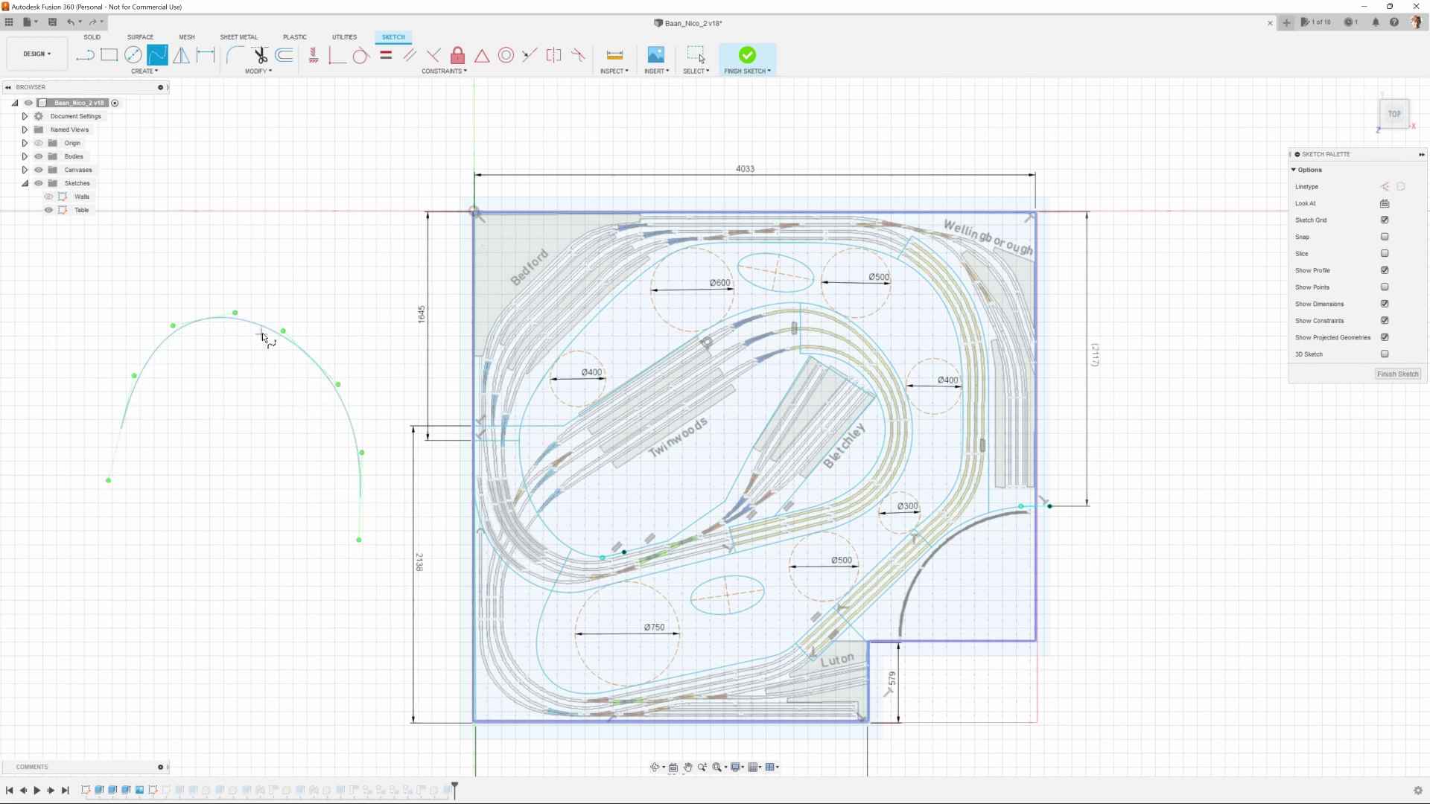
mouse_move(237, 316)
left_mouse_down()
mouse_move(262, 311)
mouse_move(239, 328)
mouse_move(226, 313)
mouse_move(275, 328)
mouse_move(238, 305)
mouse_move(258, 305)
left_mouse_up()
key("ctrl+z")
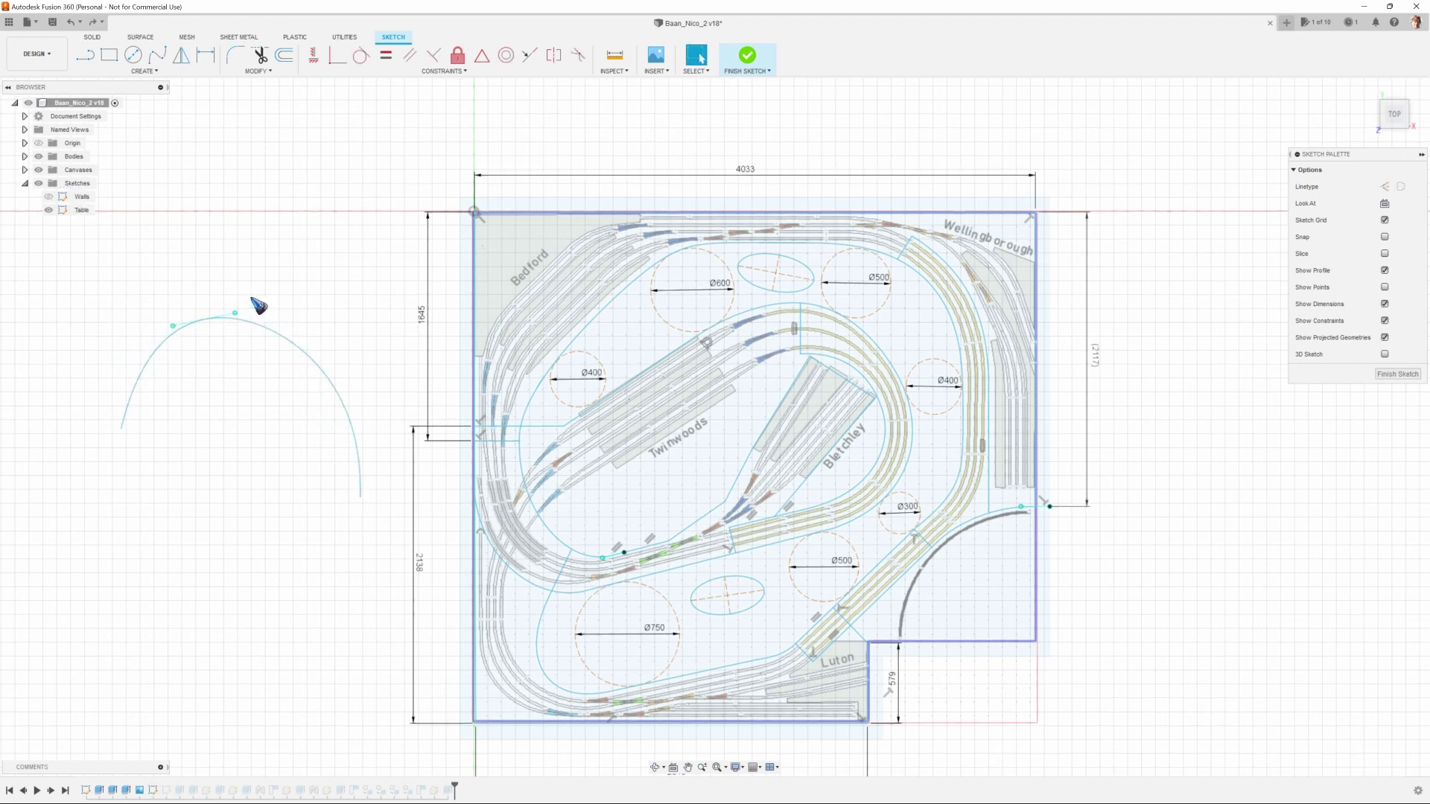
key("ctrl+z")
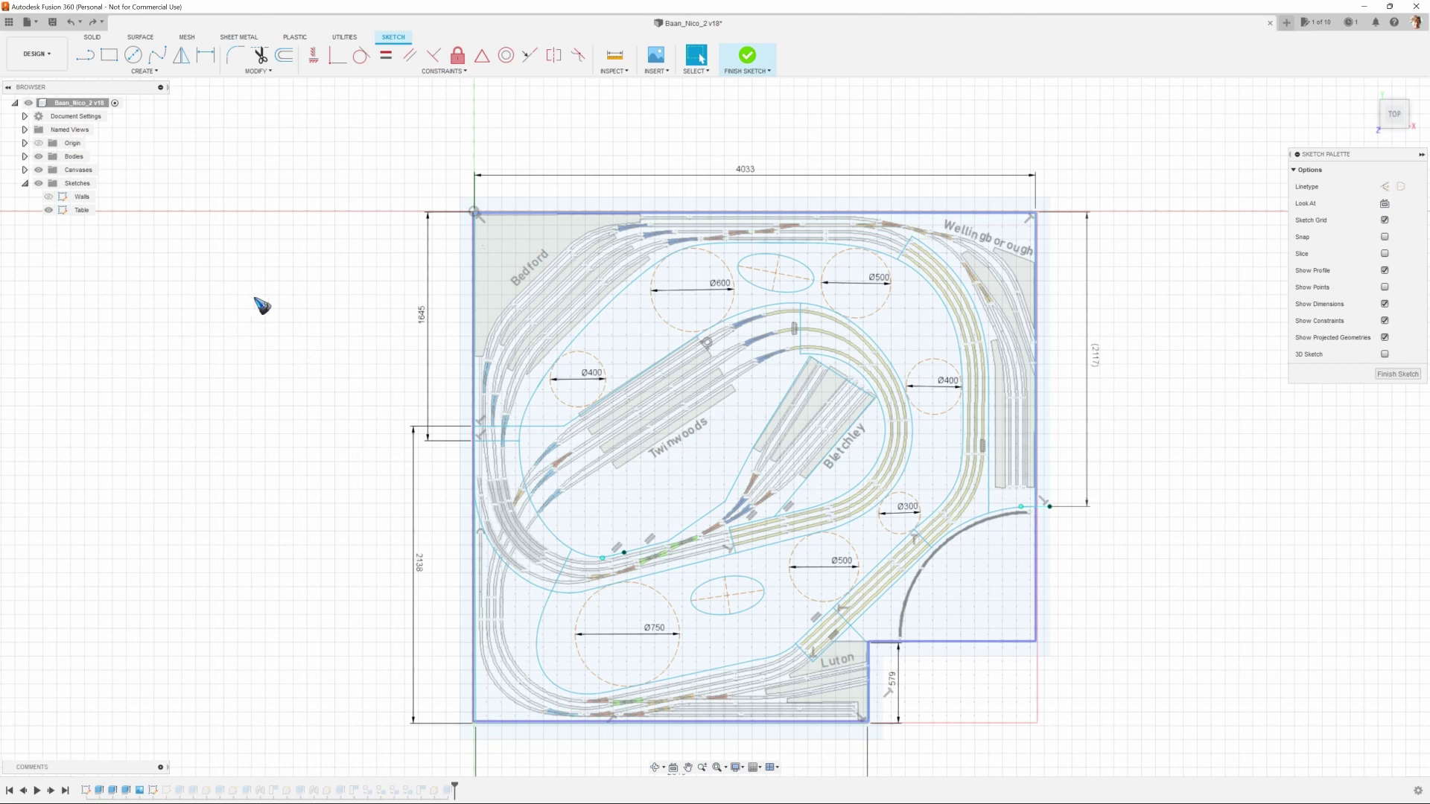
Select the tabletop area, upper-left corner, lower-left band pieces and Bletchley region as profiles
left_click(590, 360)
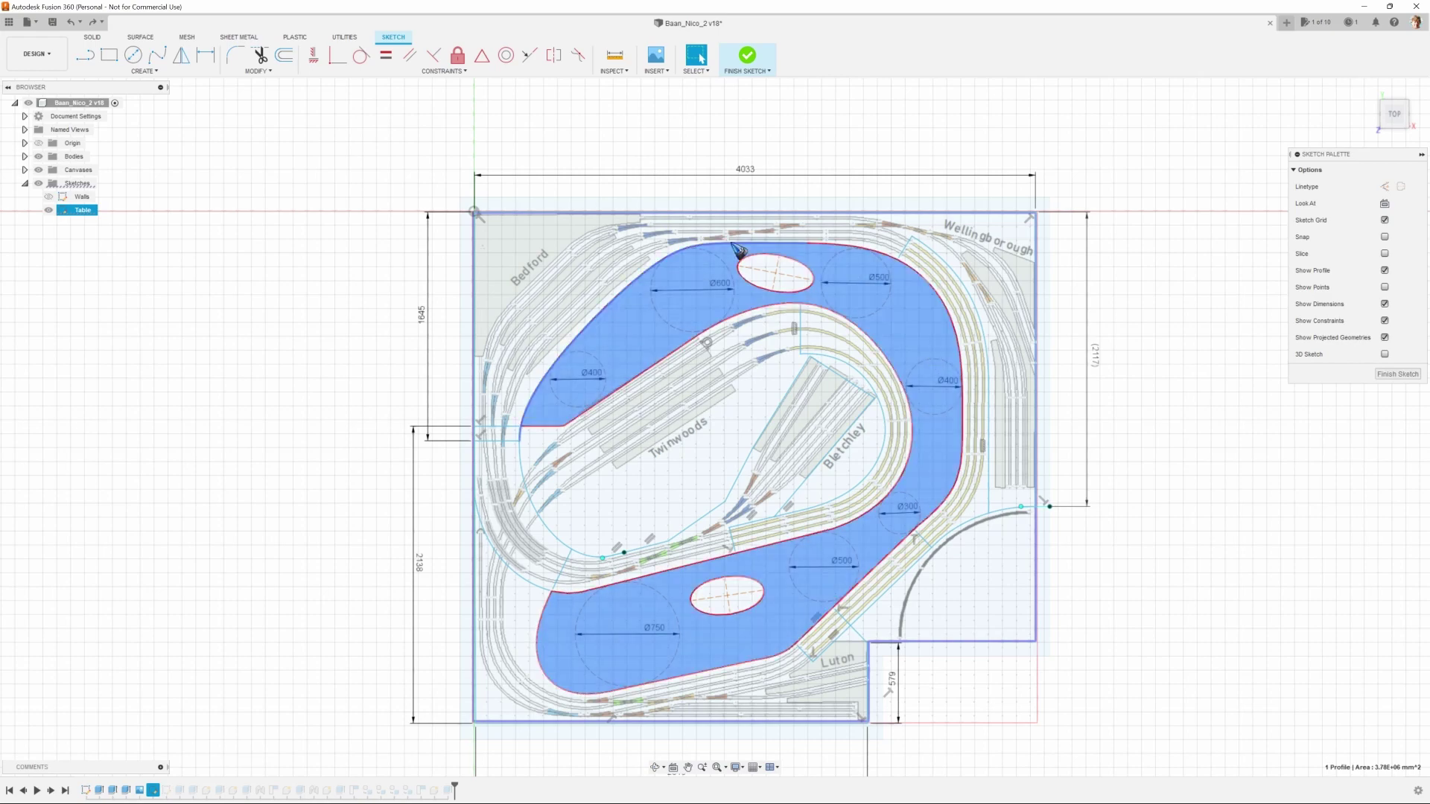
scroll(741, 241, "up", 2)
scroll(740, 241, "up", 4)
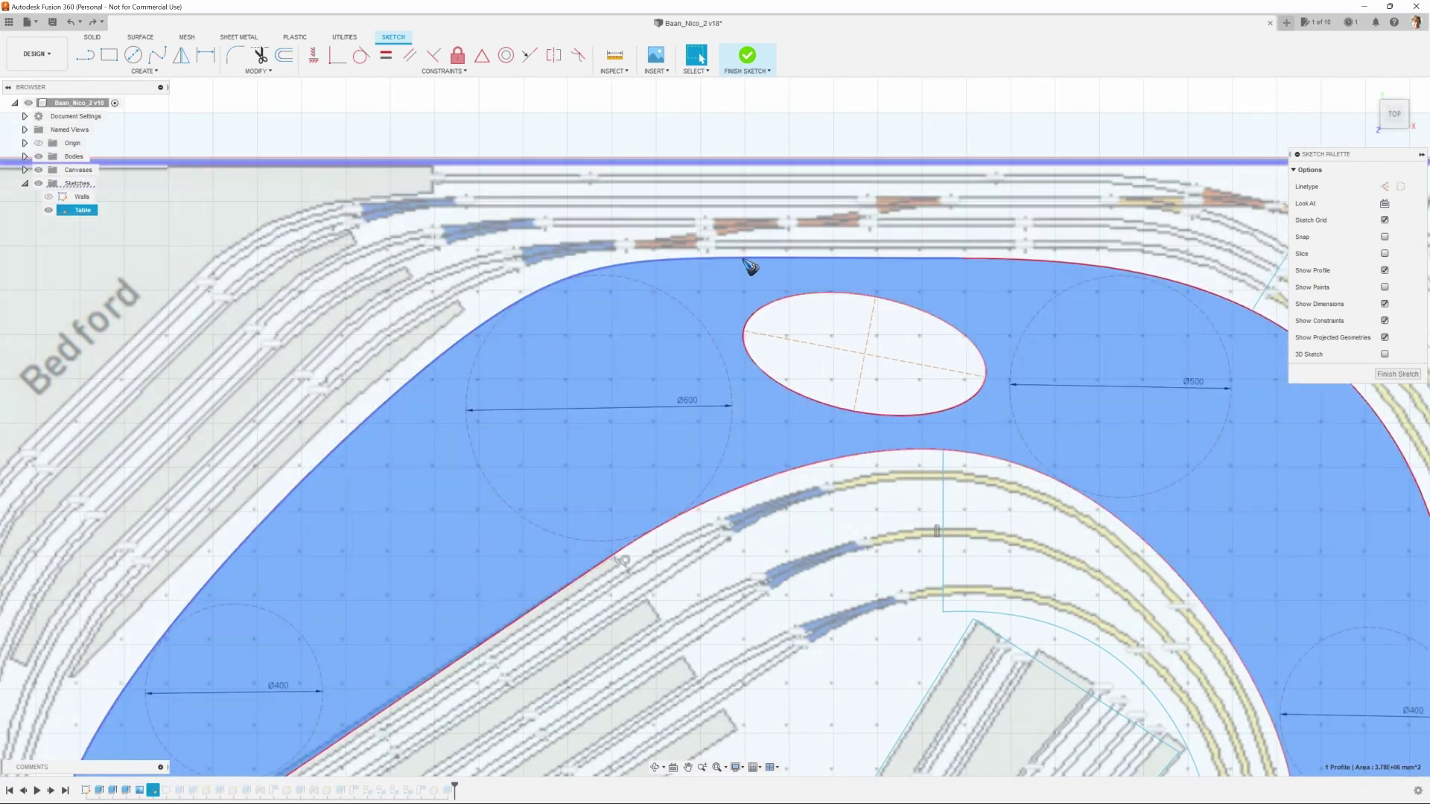
scroll(596, 236, "down", 3)
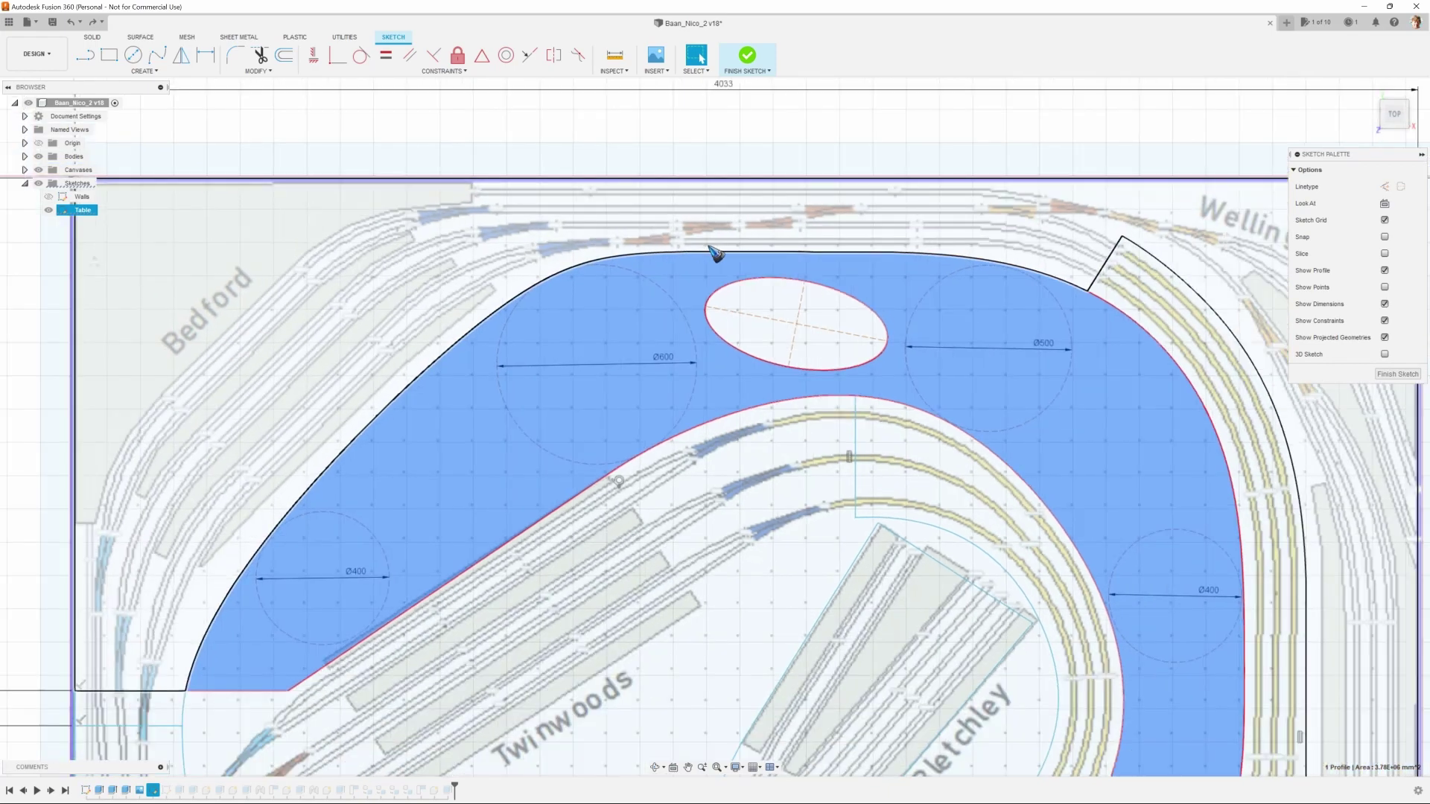
scroll(797, 223, "down", 3)
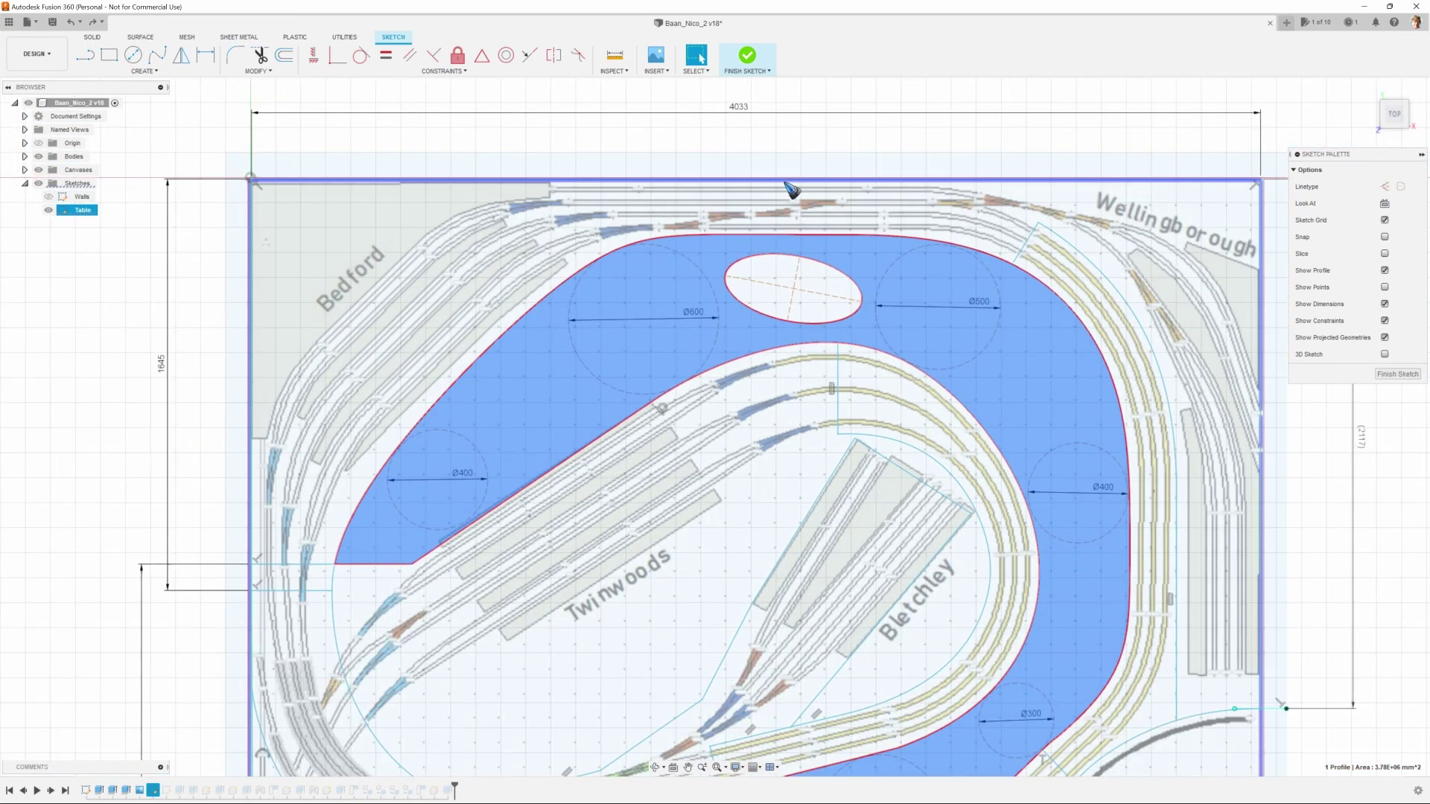
scroll(1020, 313, "down", 5)
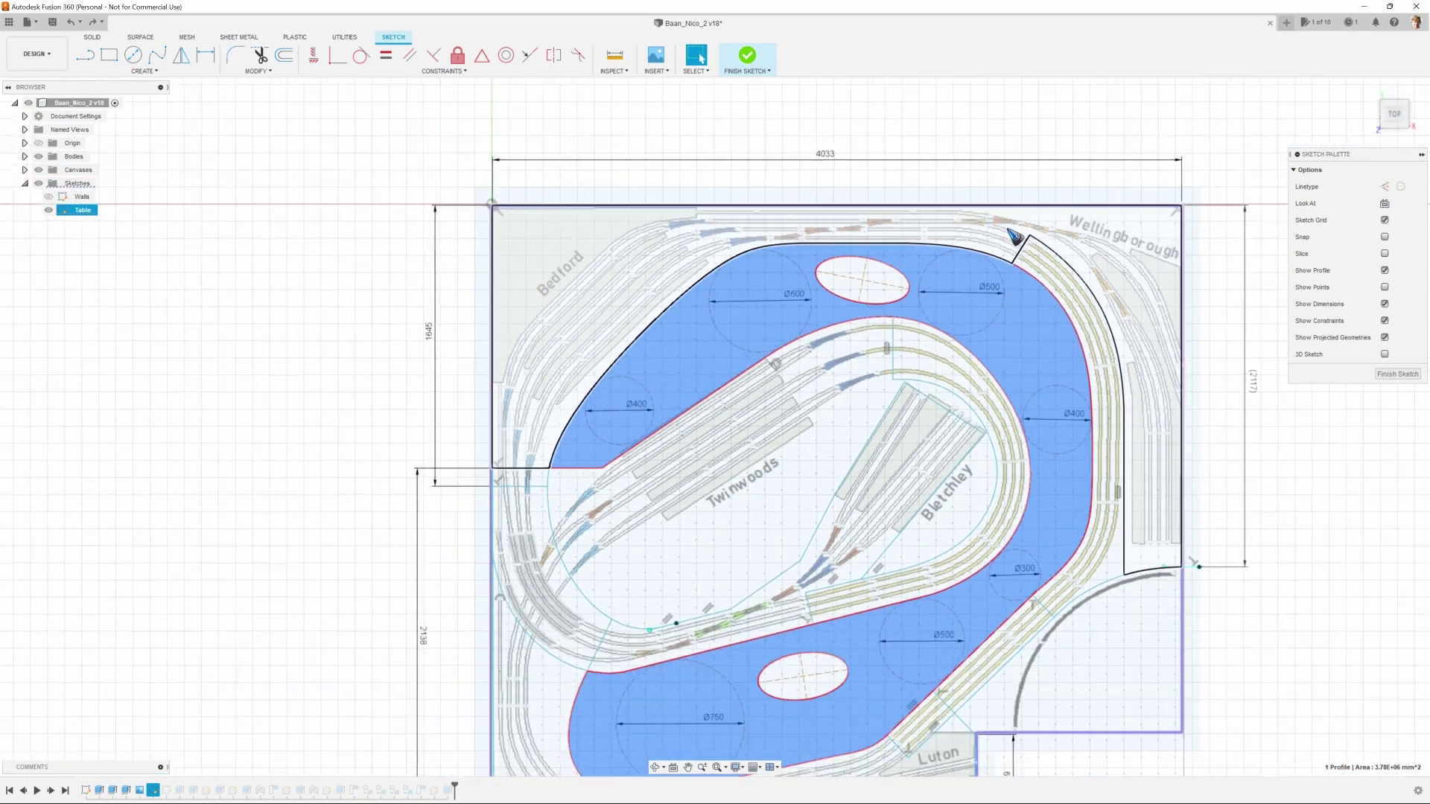
scroll(789, 618, "up", 3)
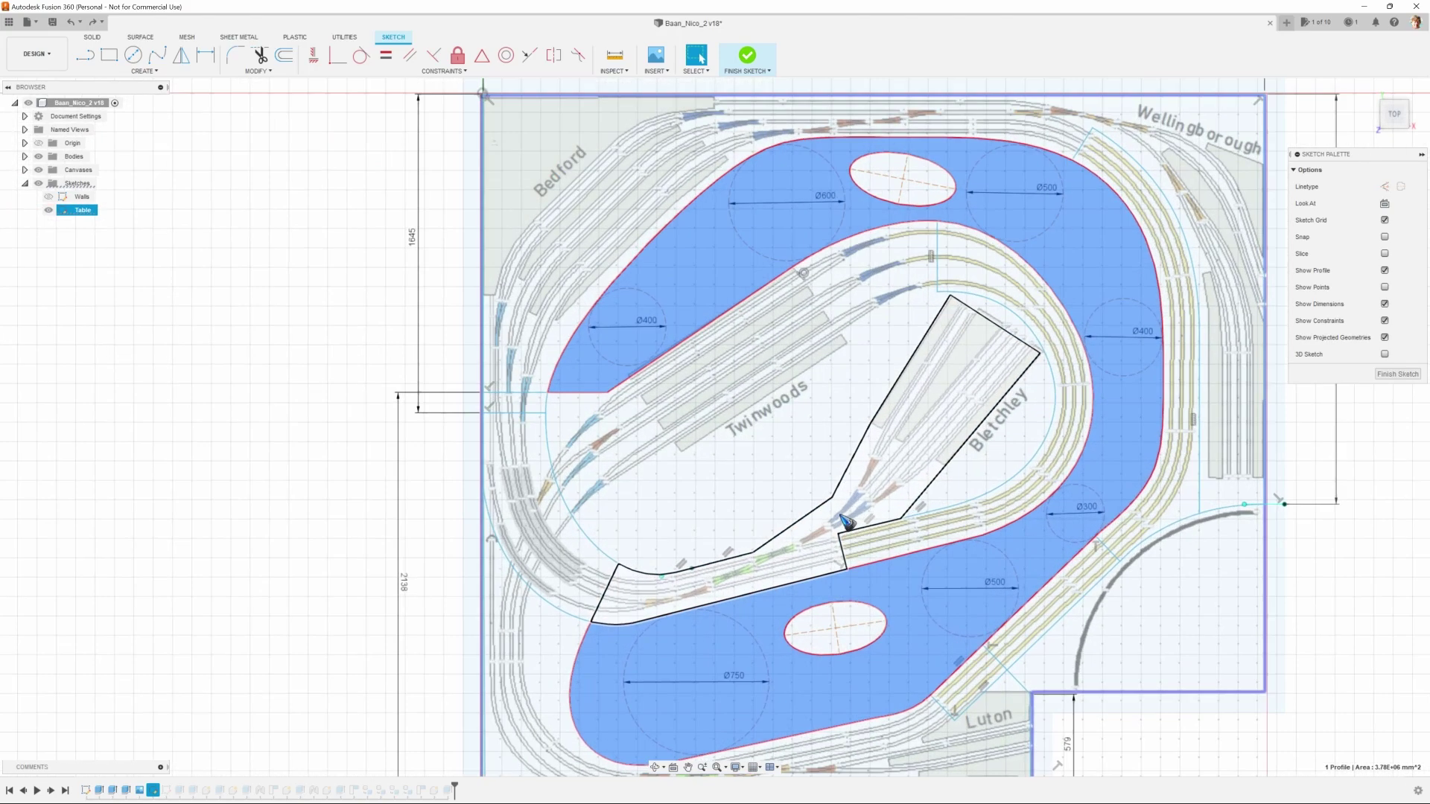
scroll(544, 443, "down", 3)
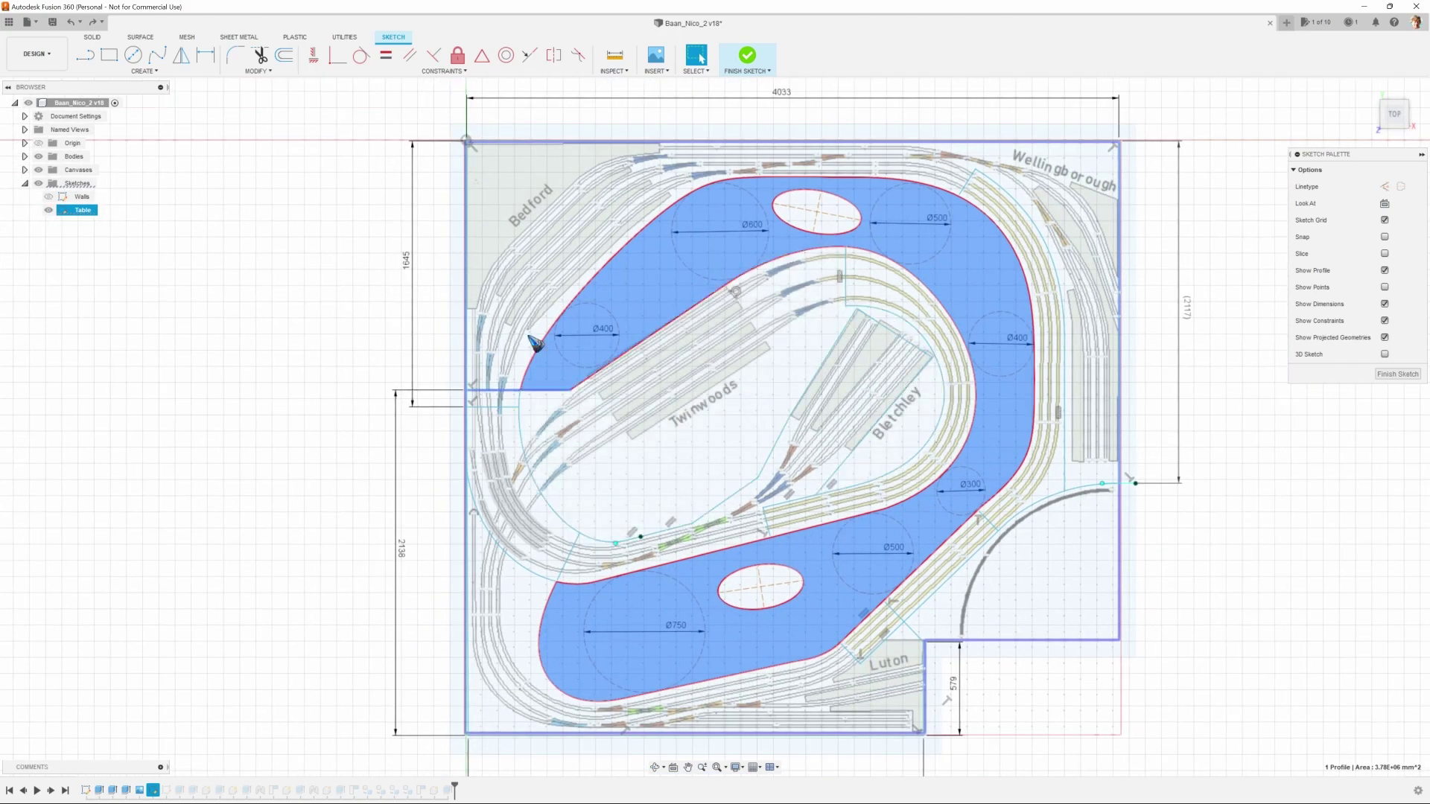
left_click(526, 194)
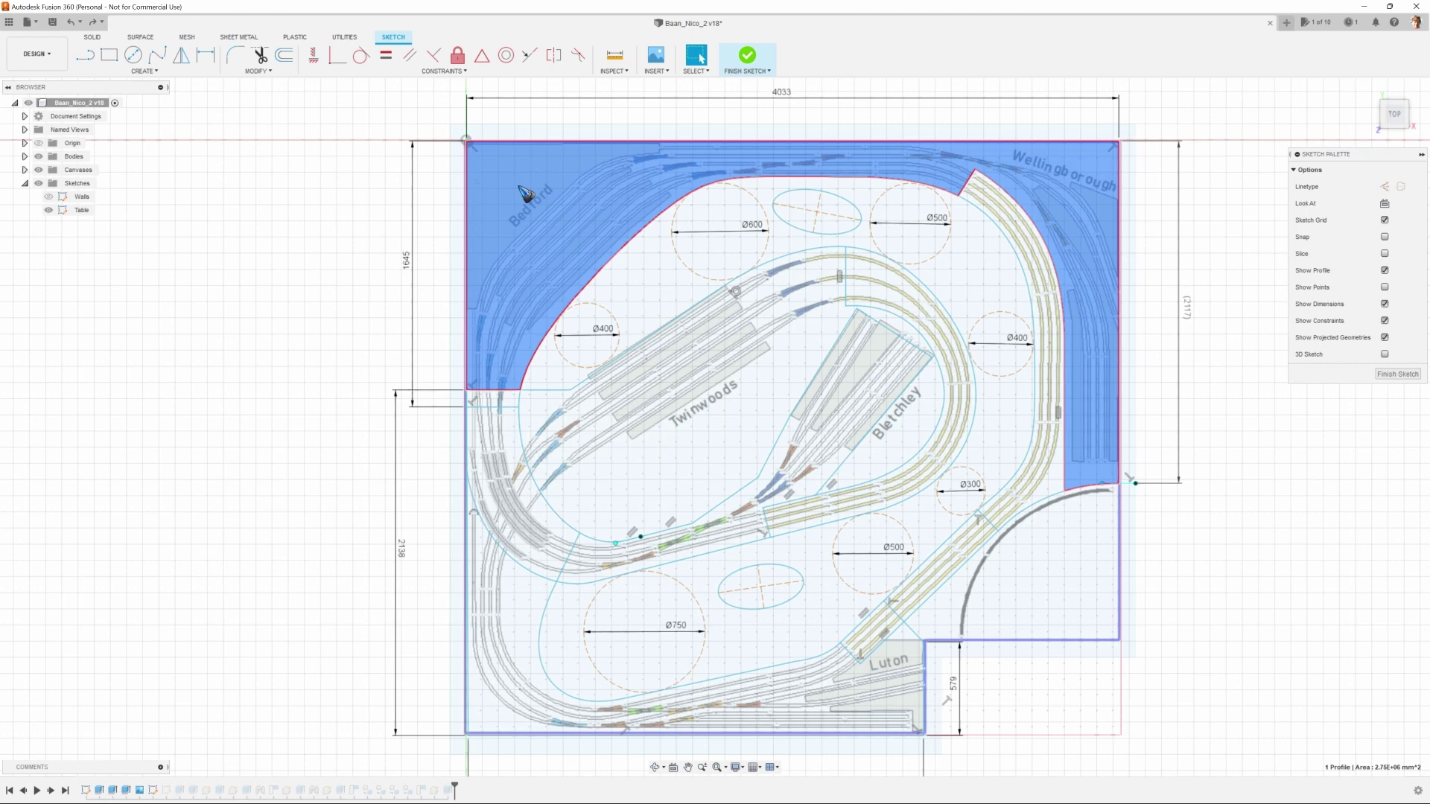
left_click(508, 404)
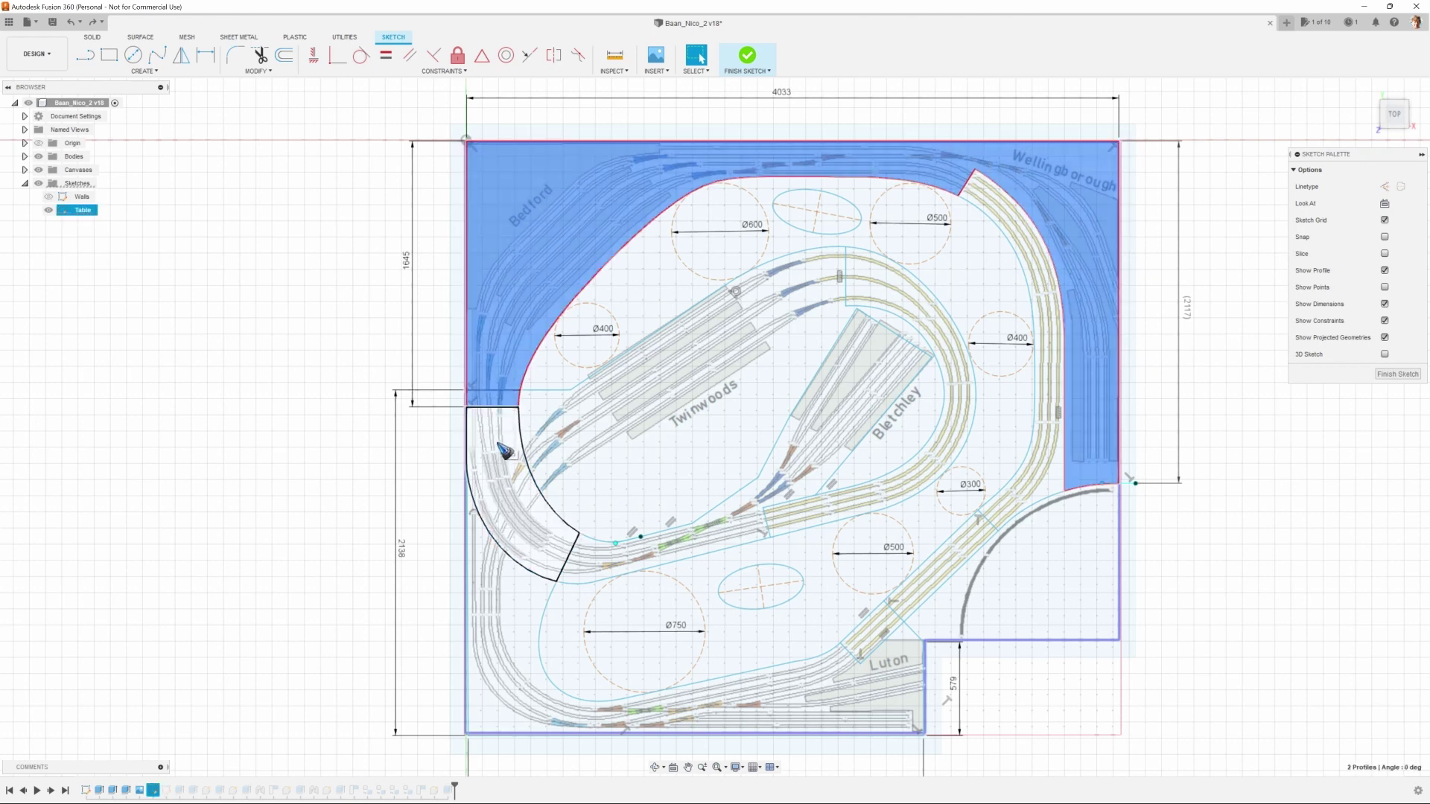
left_click(505, 451)
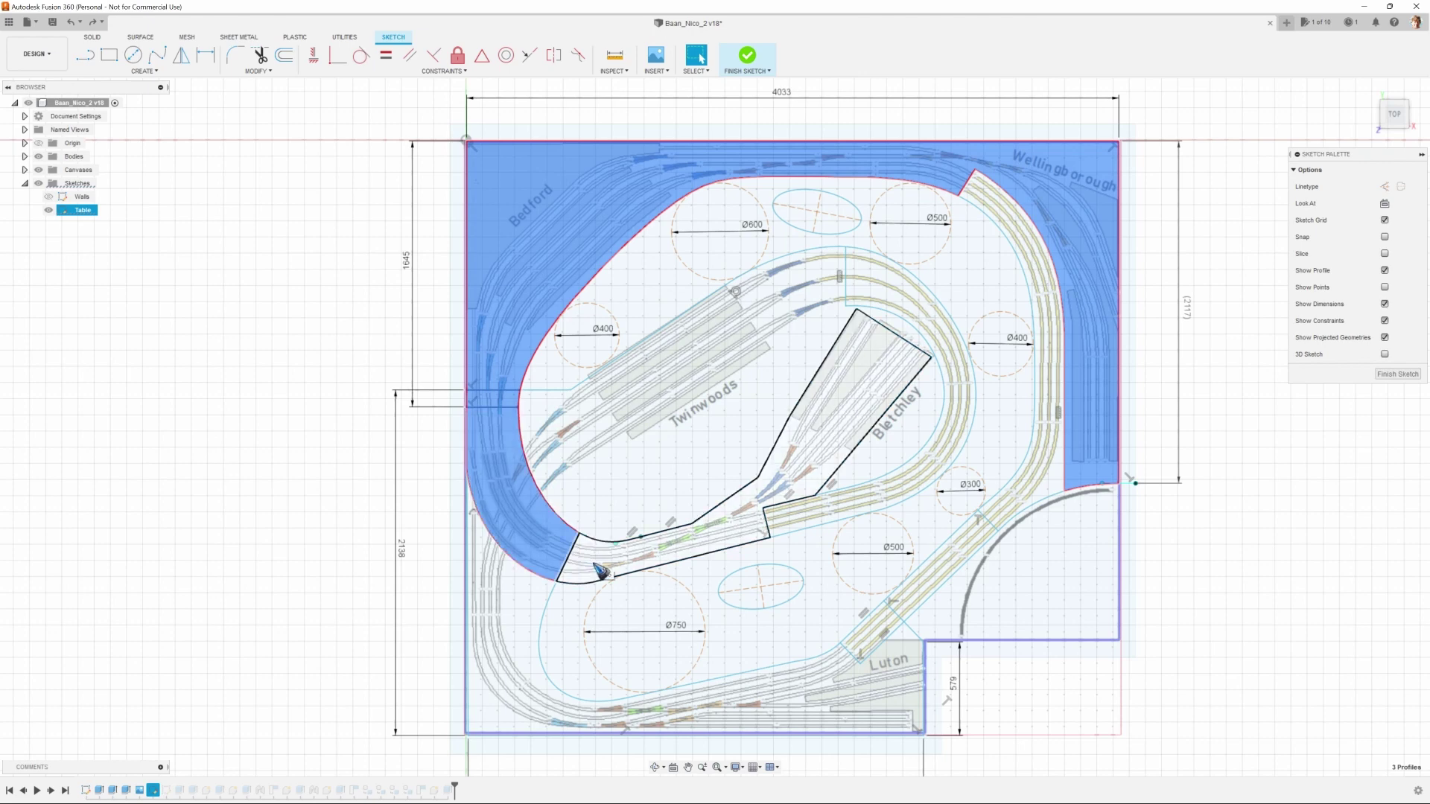
left_click(600, 571)
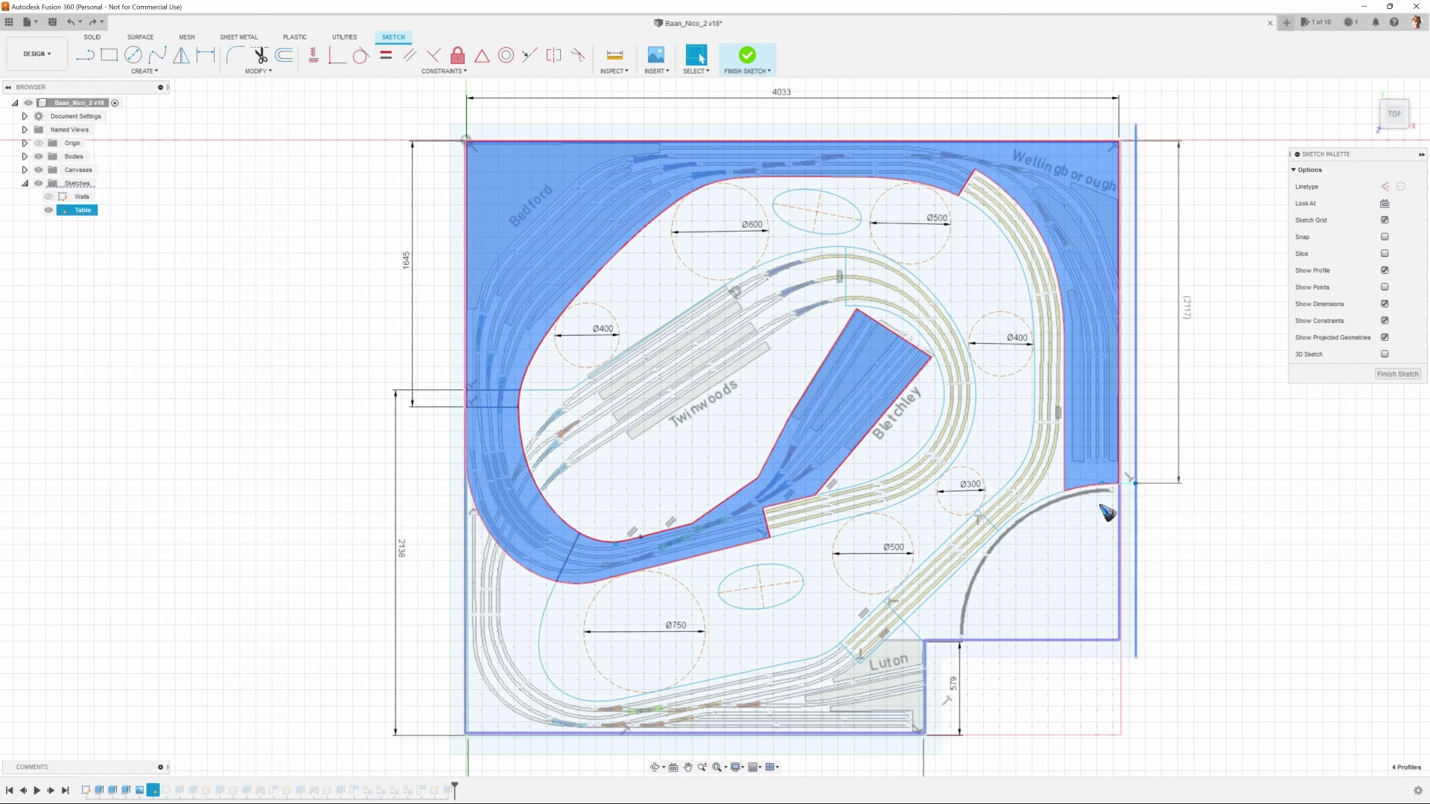
scroll(754, 175, "up", 5)
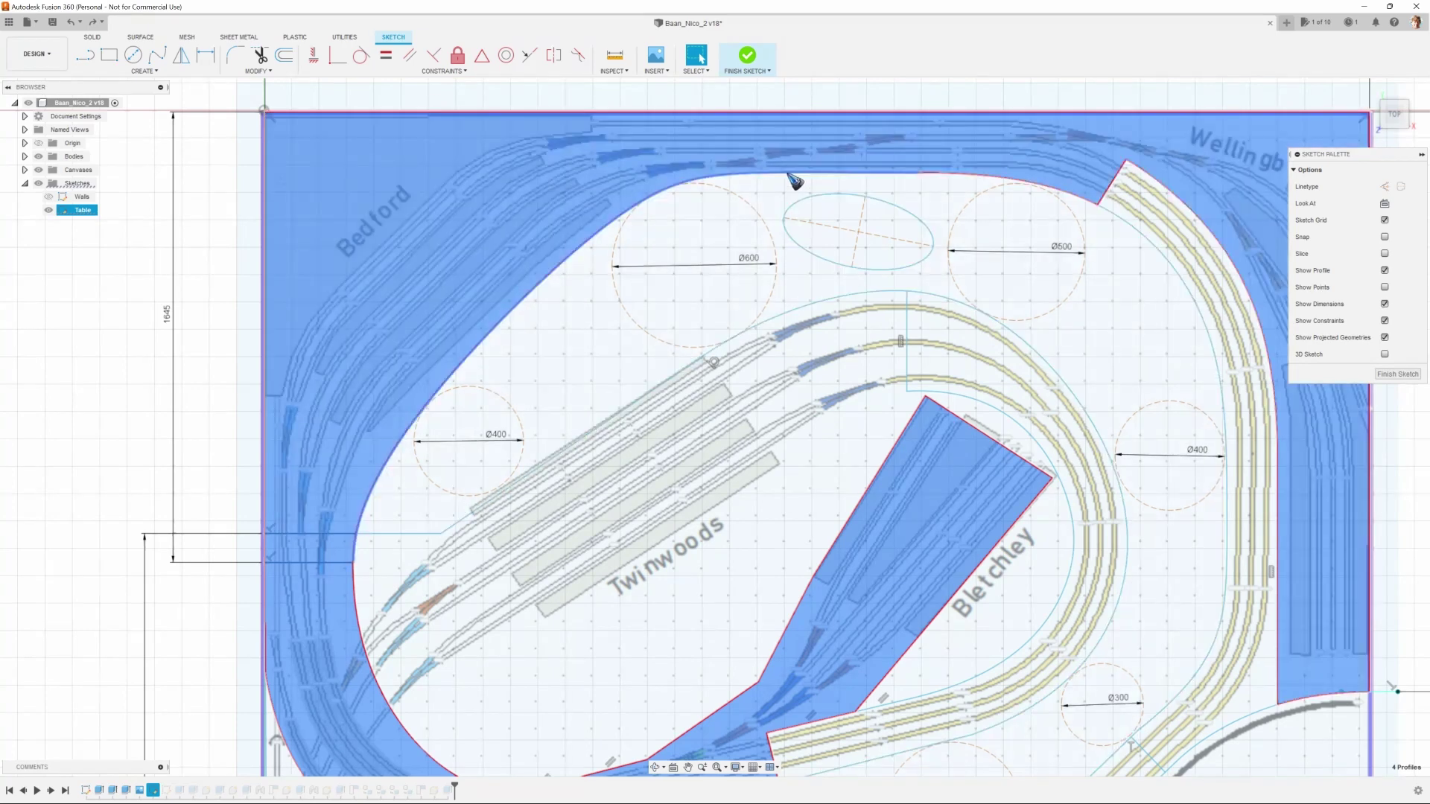
left_click(135, 57)
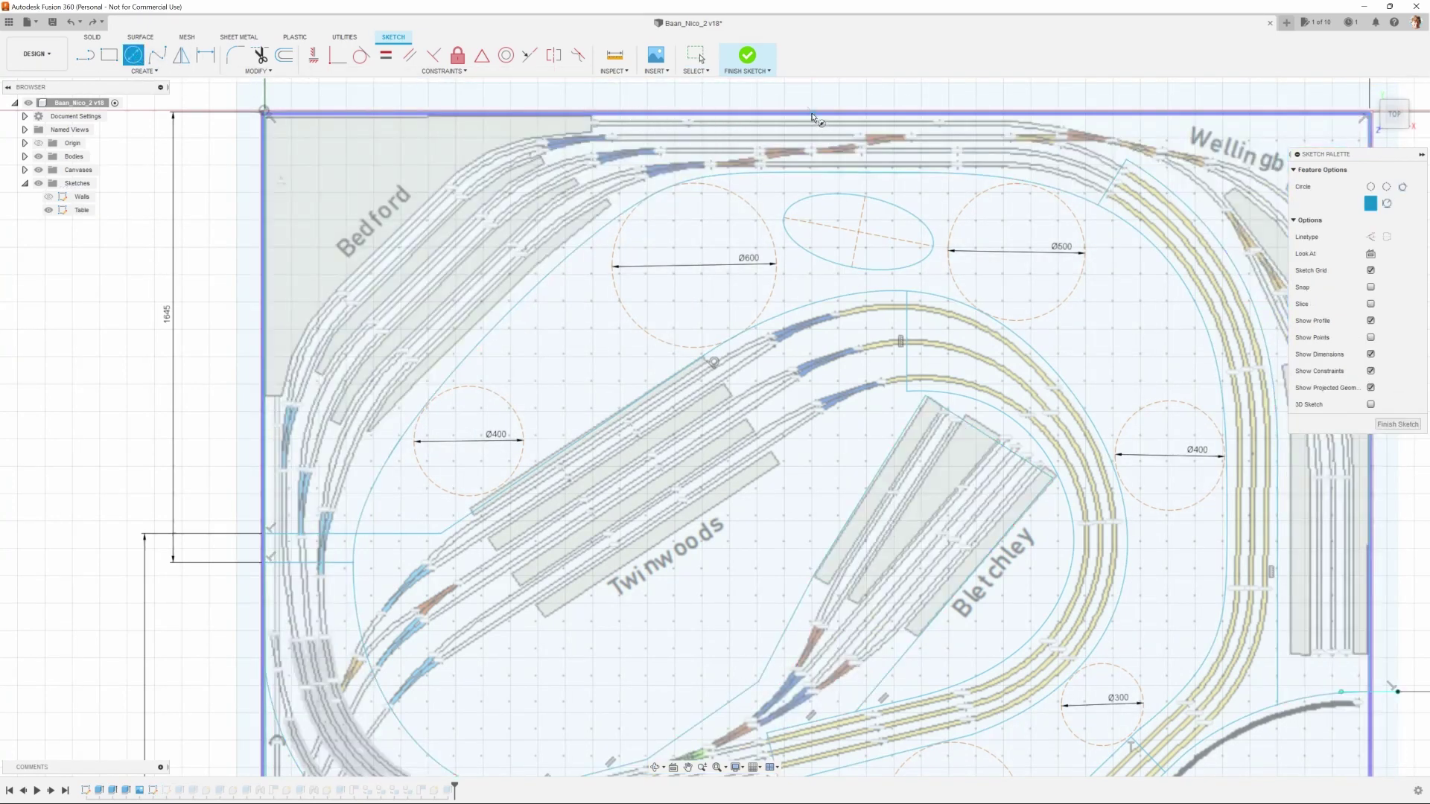
left_click(811, 112)
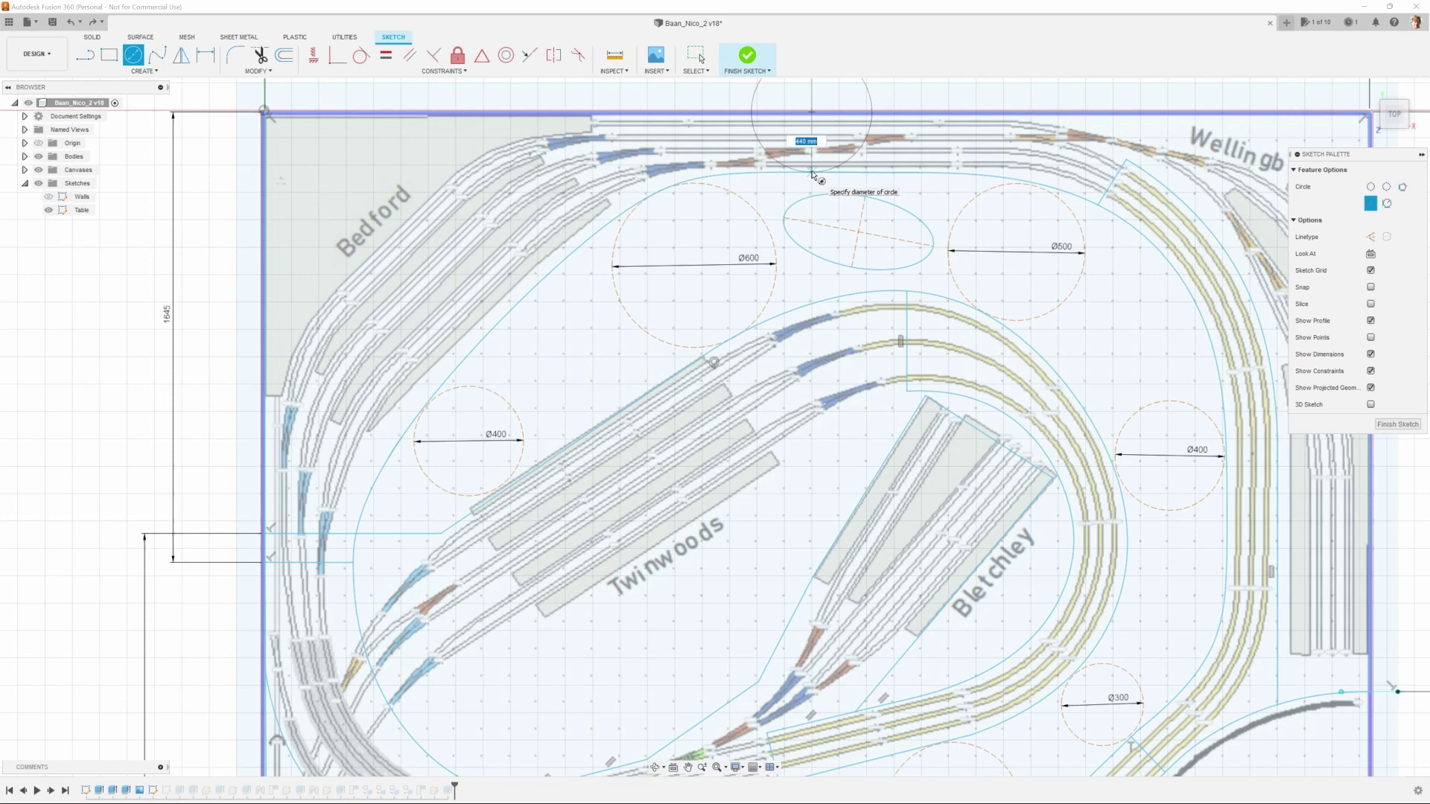
right_click(812, 174)
Cancel the unfinished circle and fit the whole 4033 by 2816 Table sketch into view
key("Escape")
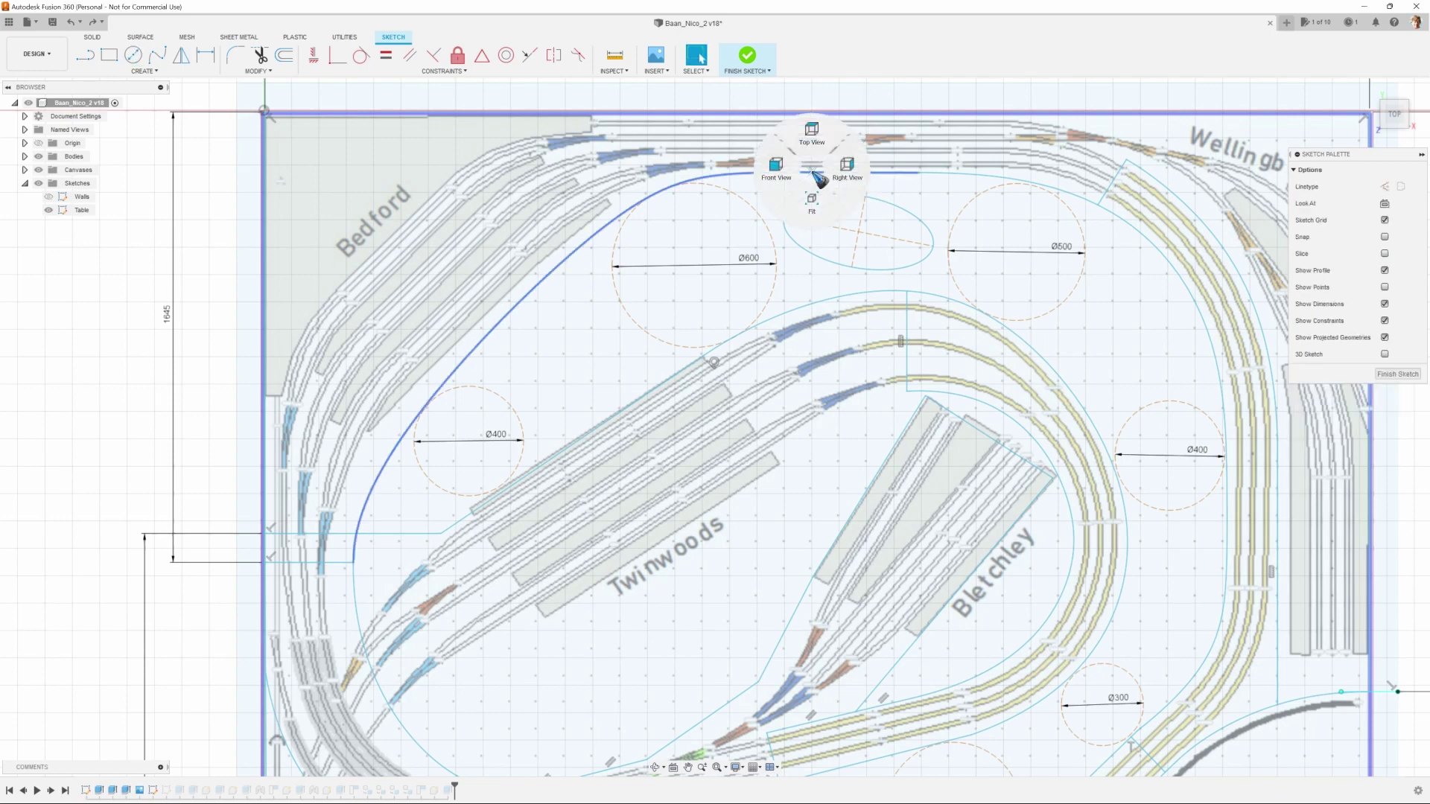
left_click(812, 134)
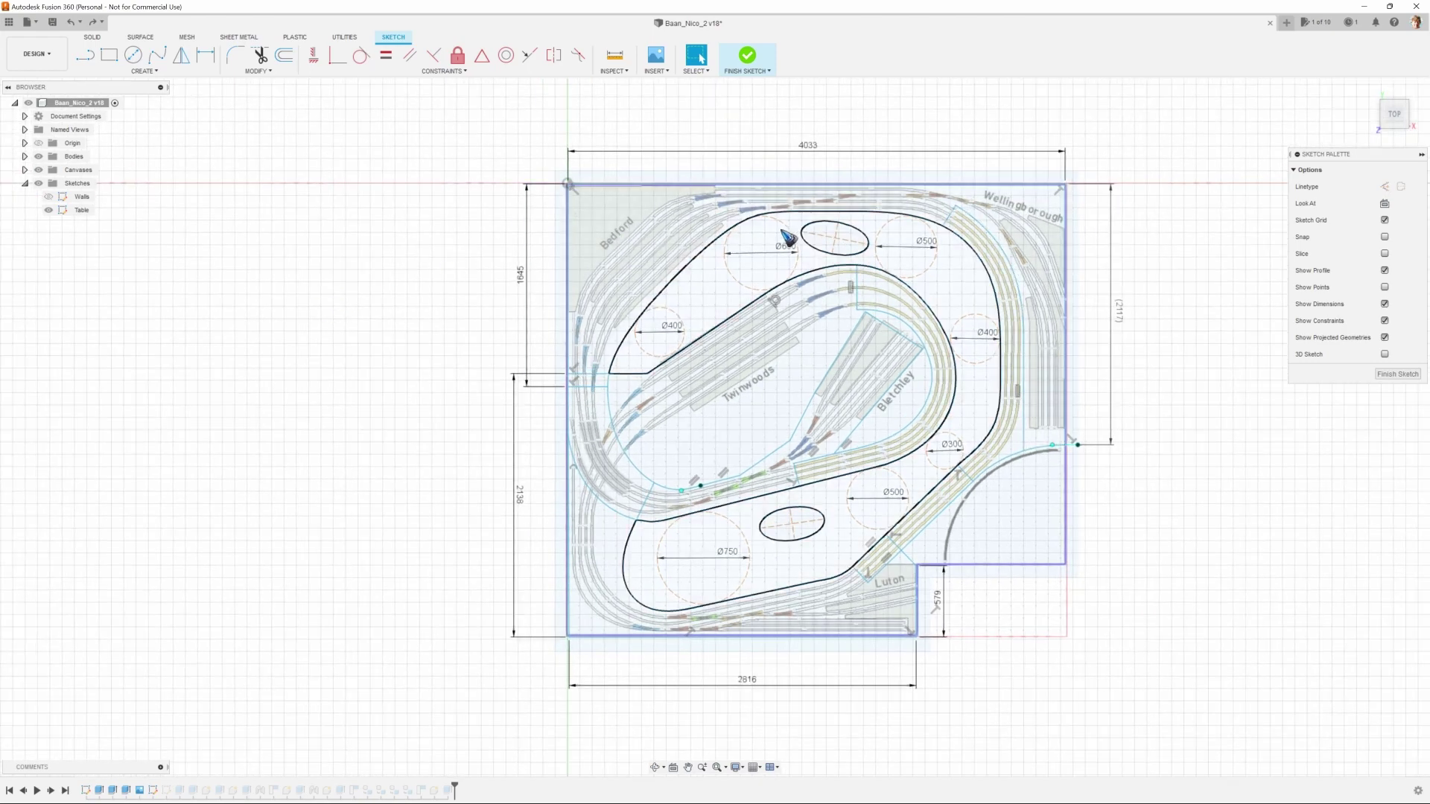
scroll(856, 137, "up", 5)
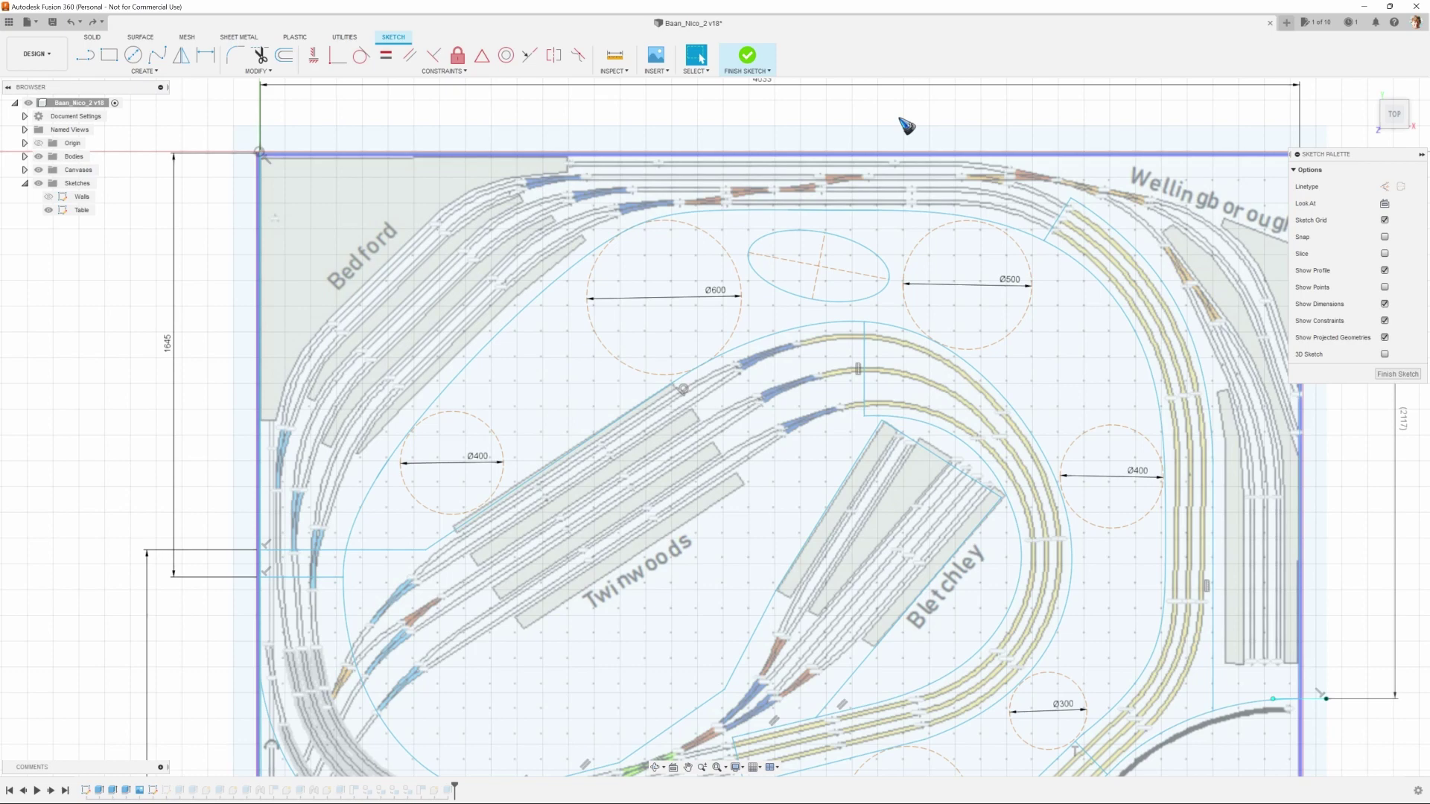
scroll(906, 125, "down", 5)
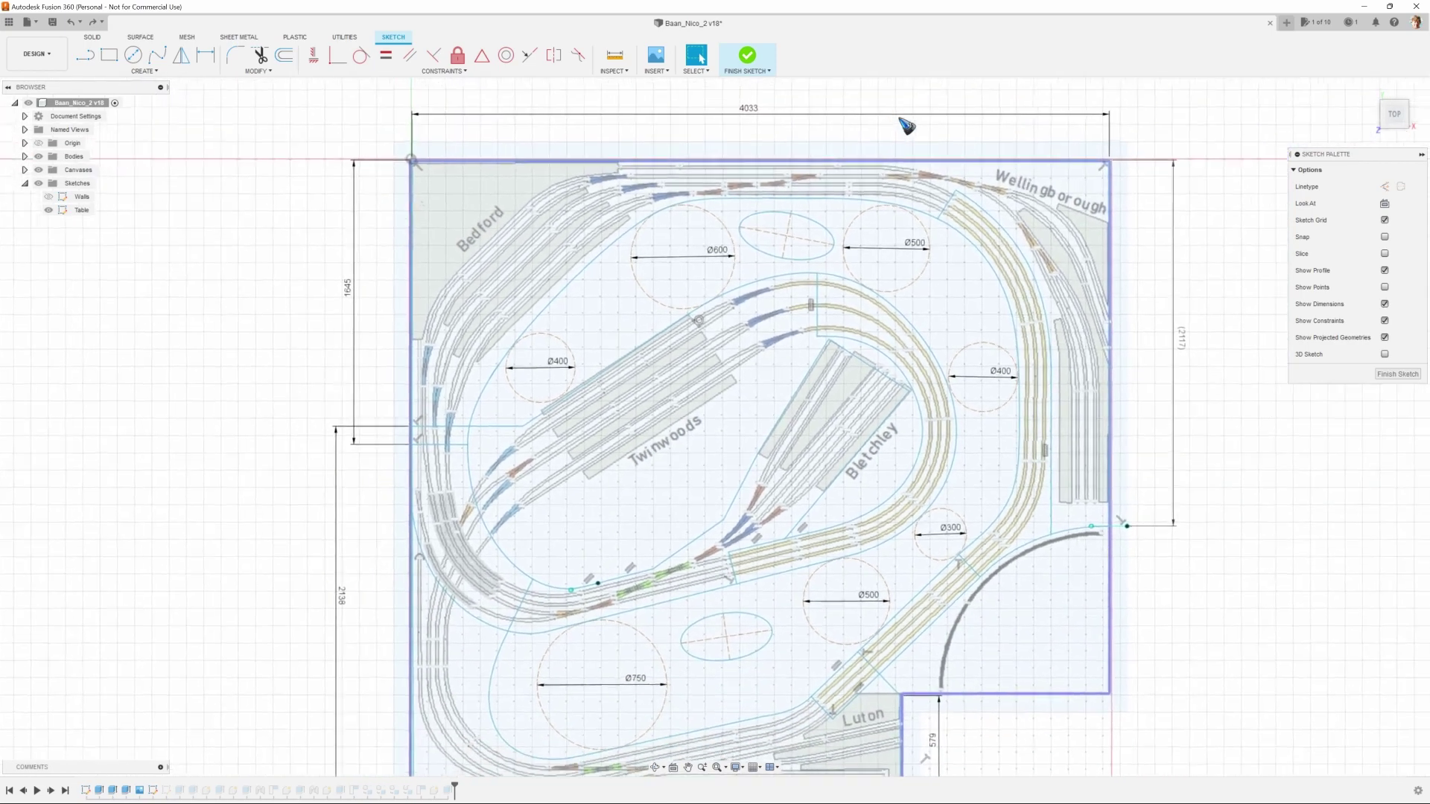
scroll(906, 125, "down", 3)
scroll(1167, 361, "down", 2)
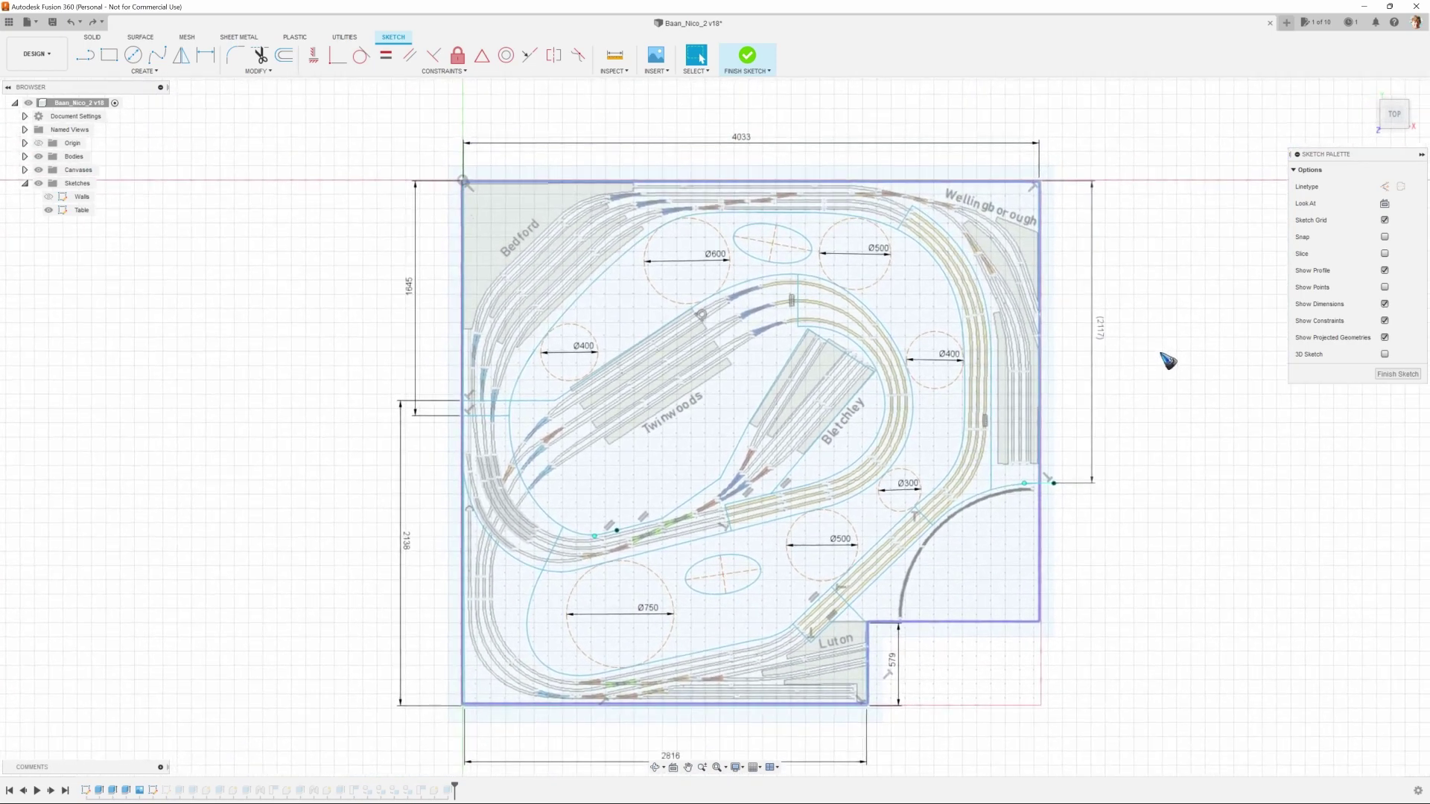
scroll(1168, 362, "up", 3)
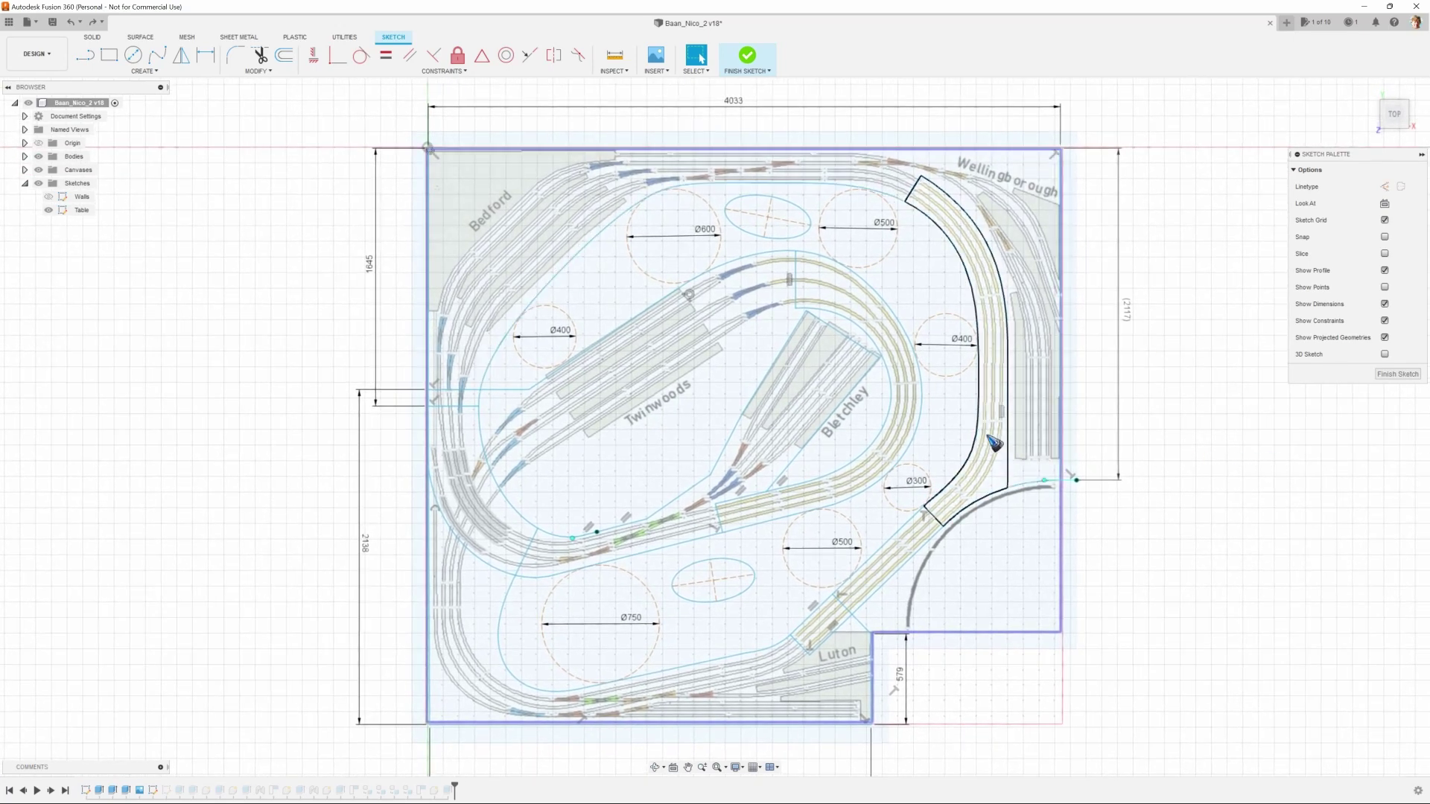
Select the Luton strip, the diagonal strip by the corner arc and the curved right-hand band
left_click(915, 421)
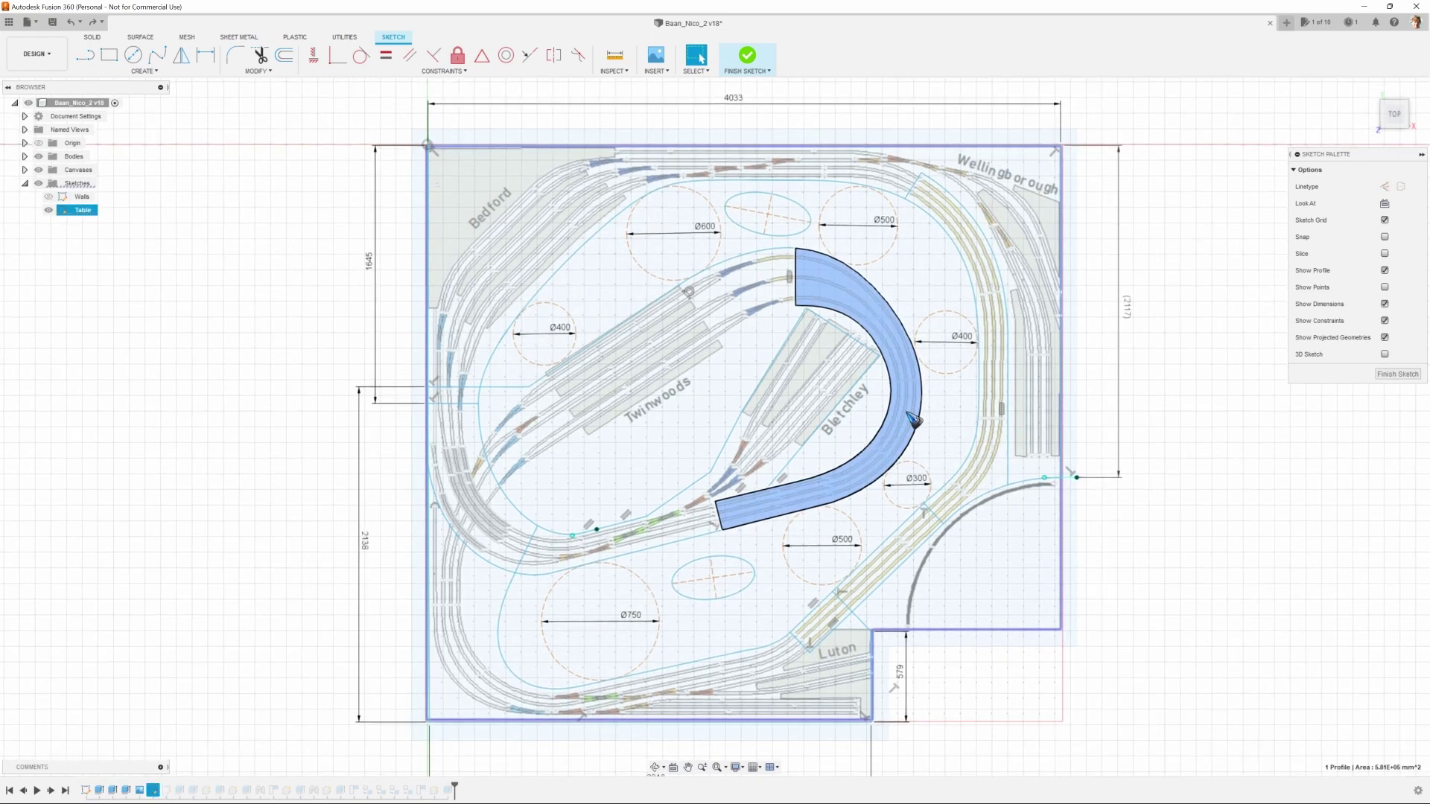
scroll(915, 421, "up", 3)
mouse_move(915, 421)
middle_mouse_down()
mouse_move(829, 421)
mouse_move(824, 408)
mouse_move(851, 404)
middle_mouse_up()
scroll(851, 404, "up", 2)
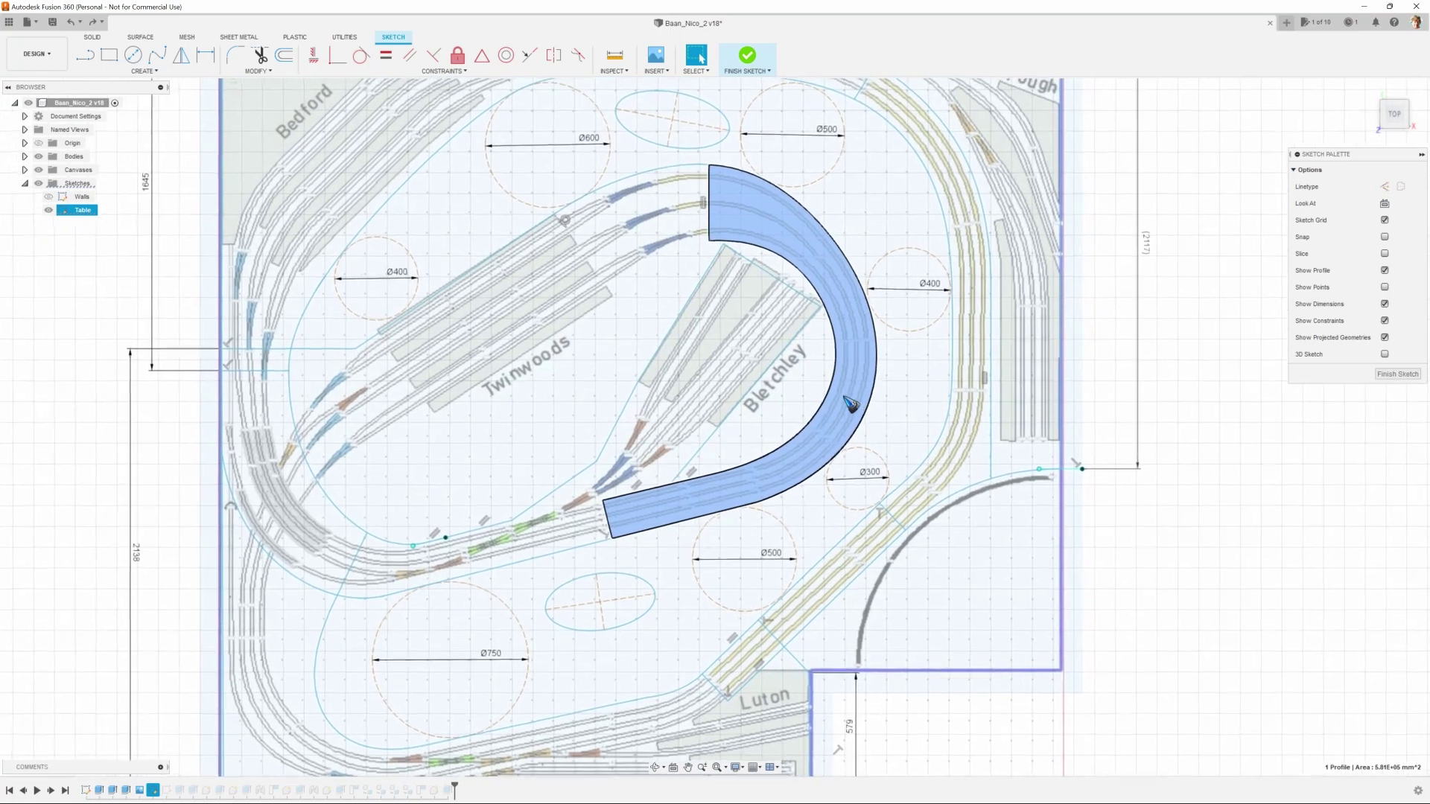
scroll(851, 405, "down", 3)
scroll(851, 404, "down", 1)
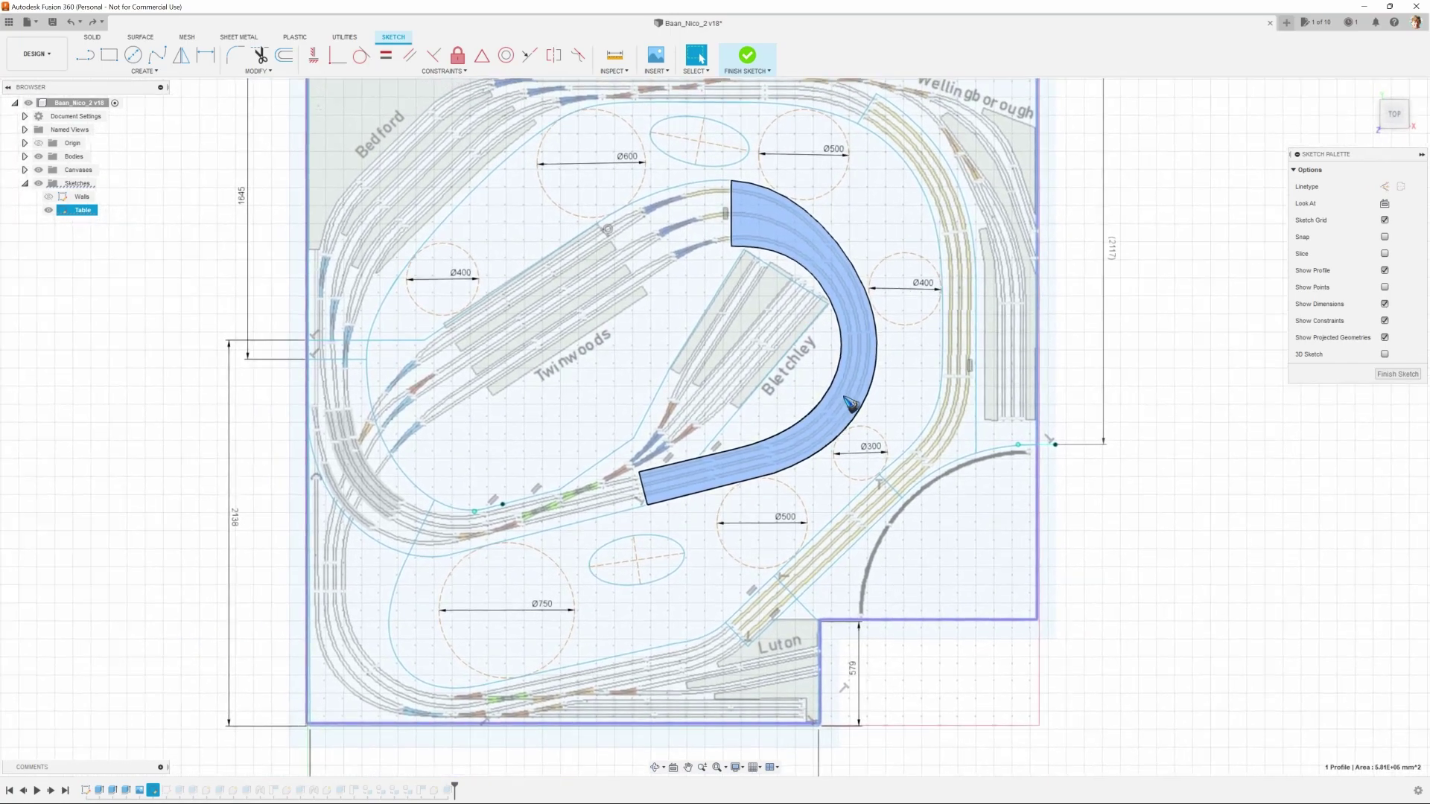
left_click(851, 404)
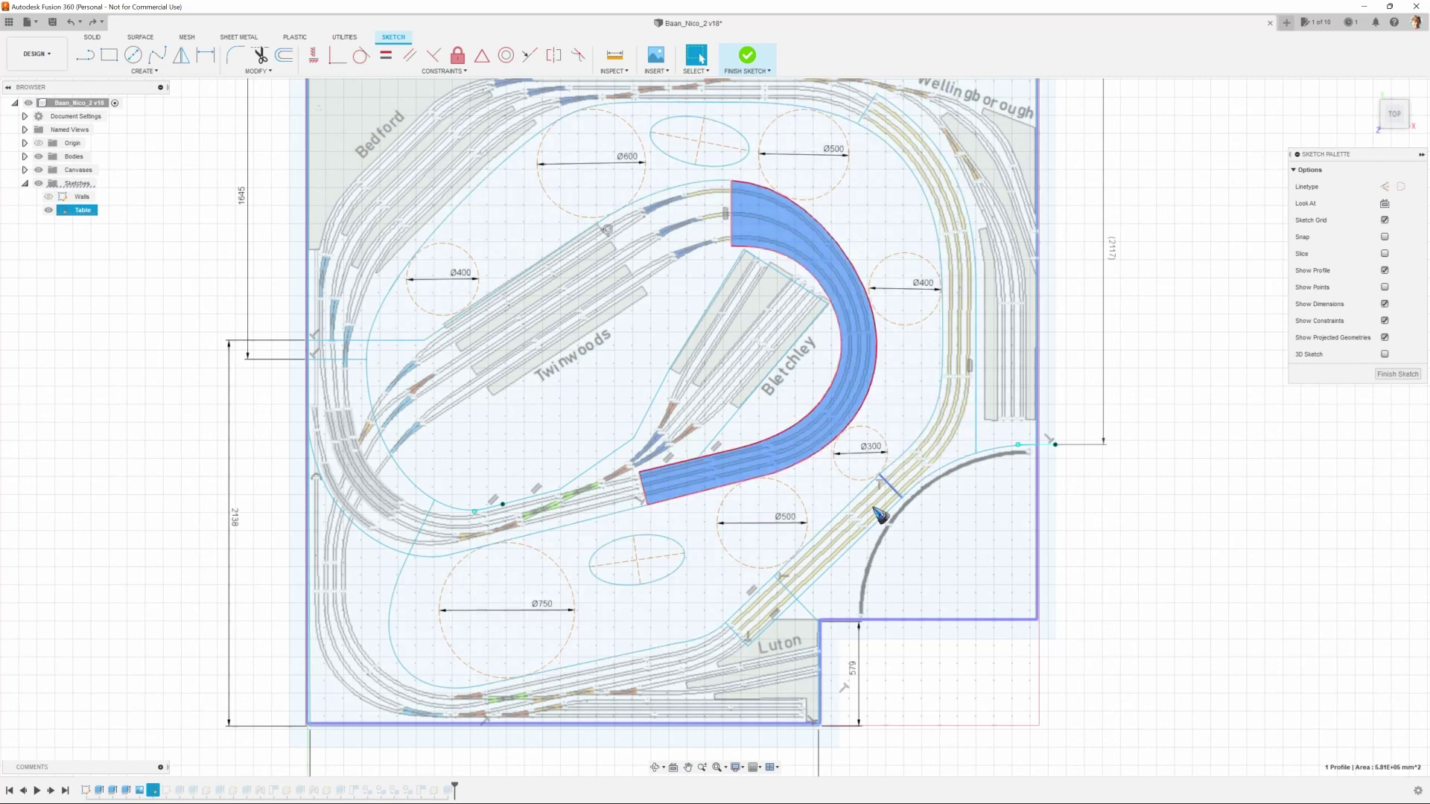
left_click(767, 618)
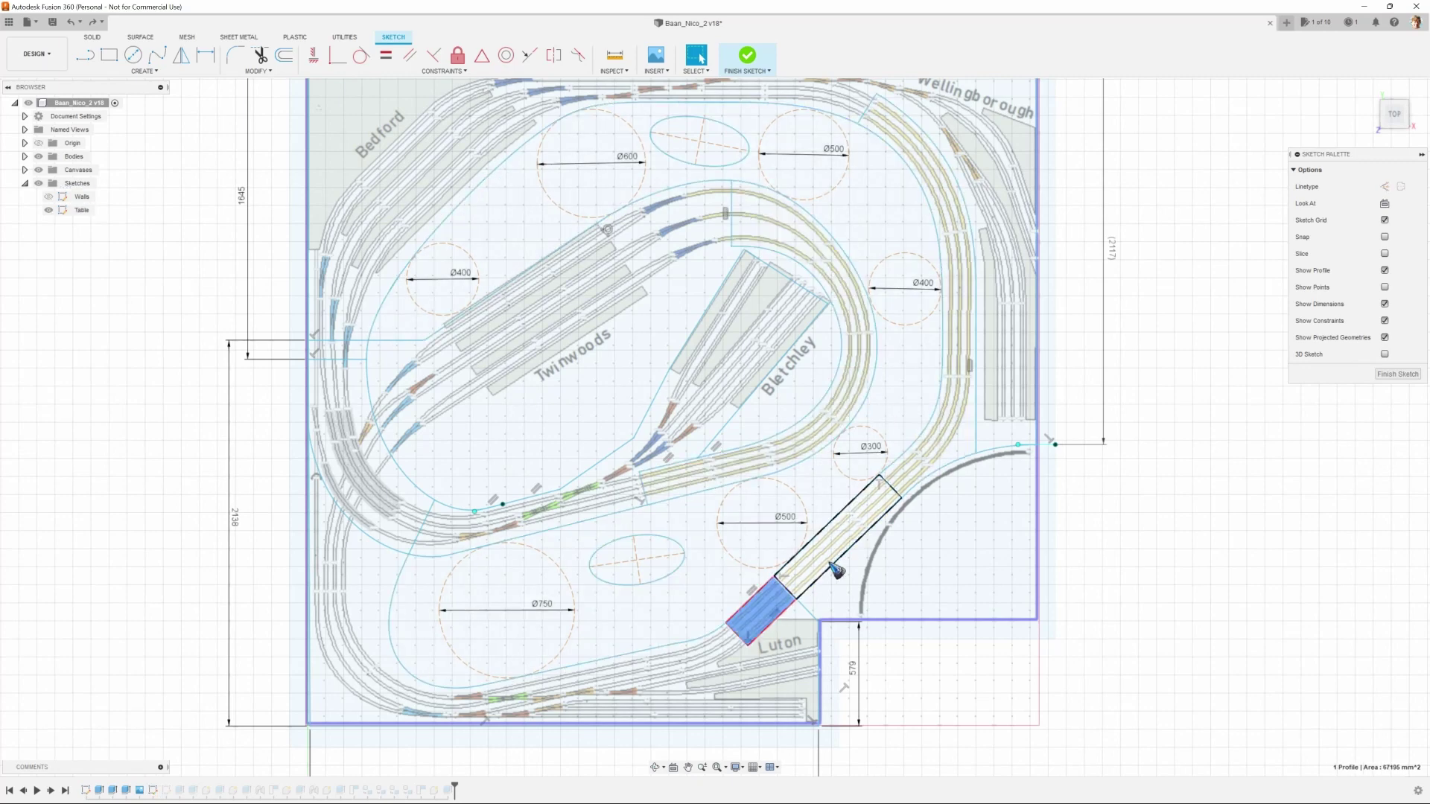
left_click(848, 546, "shift")
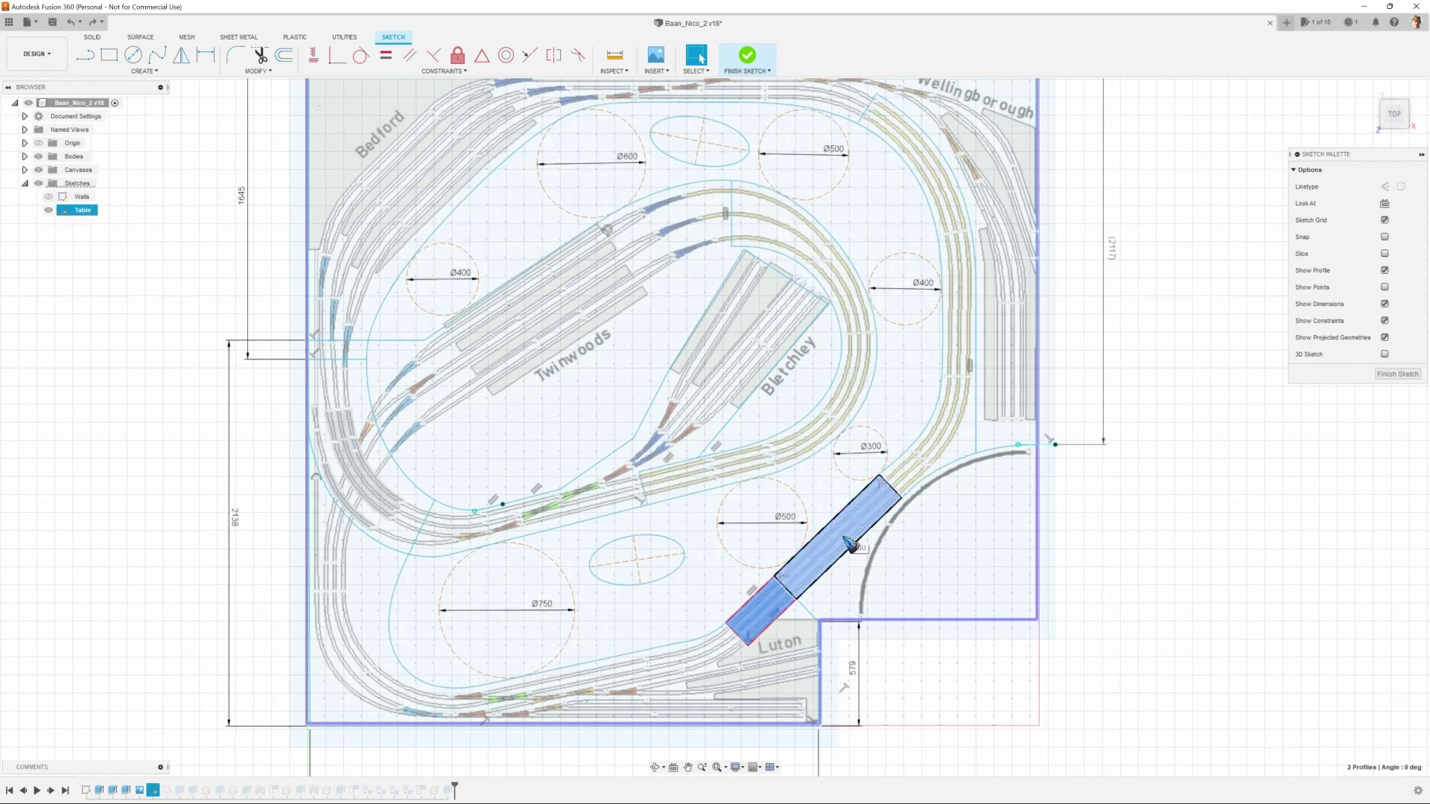
left_click(938, 450, "shift")
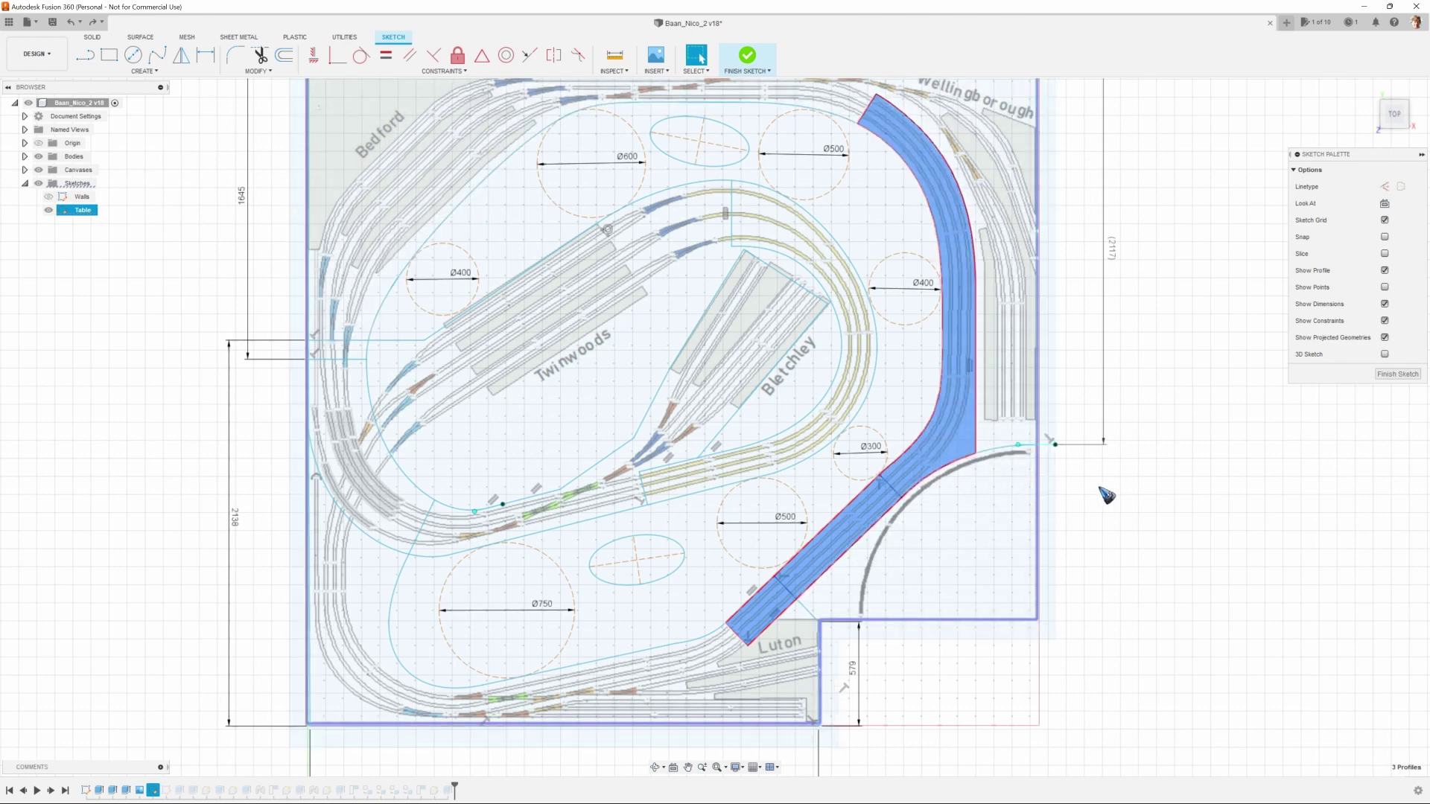
scroll(1107, 495, "down", 1)
scroll(1107, 495, "down", 1)
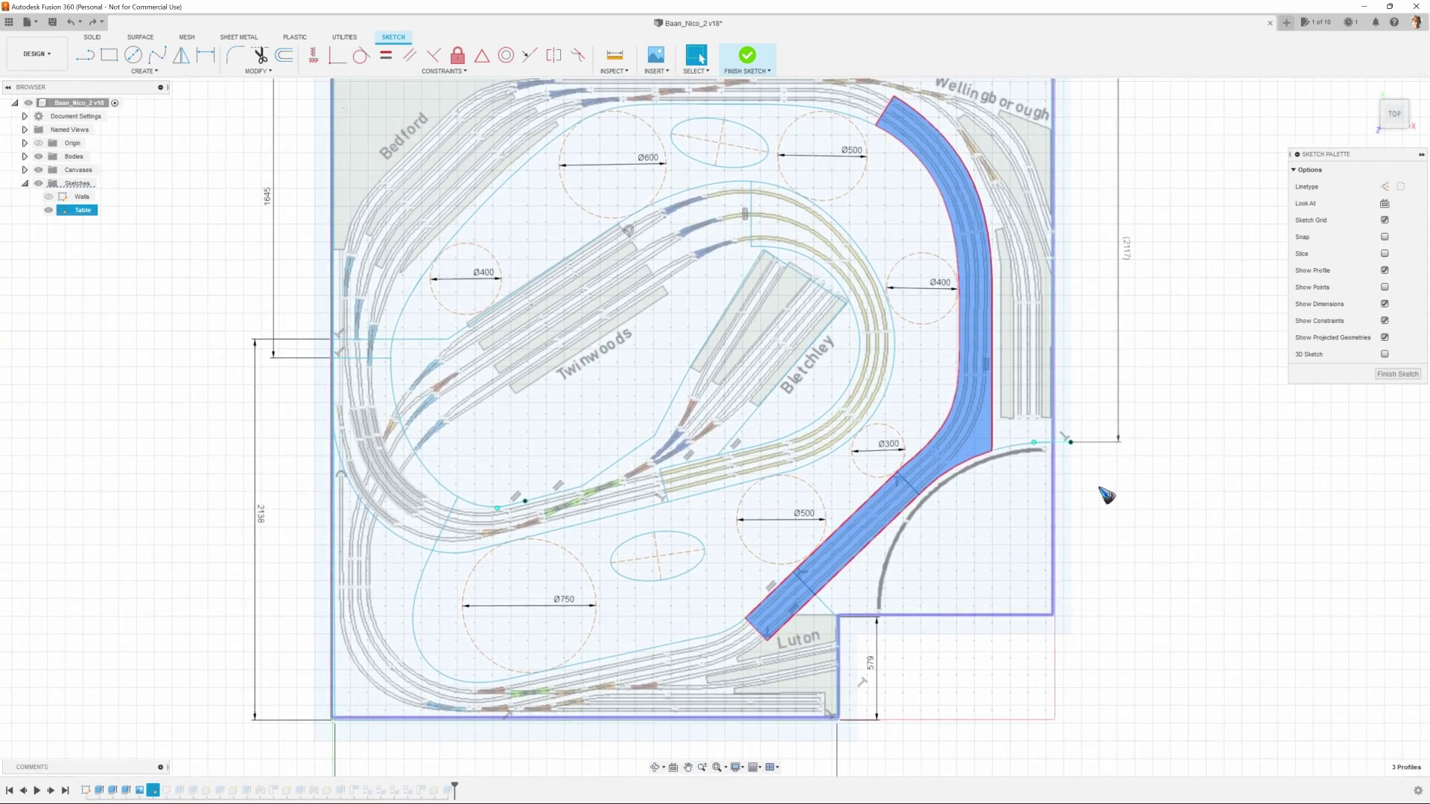
left_click(741, 588)
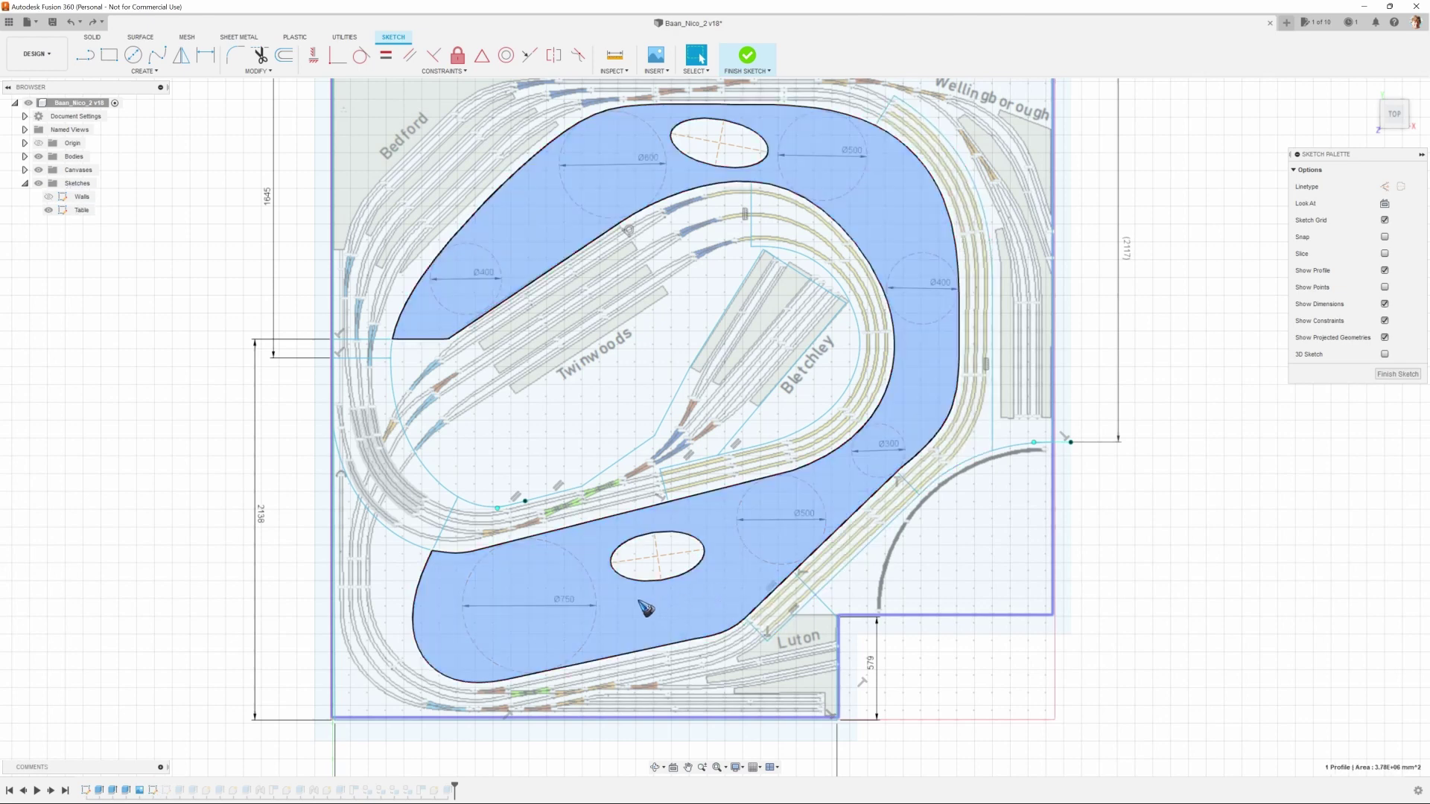
left_click(596, 595)
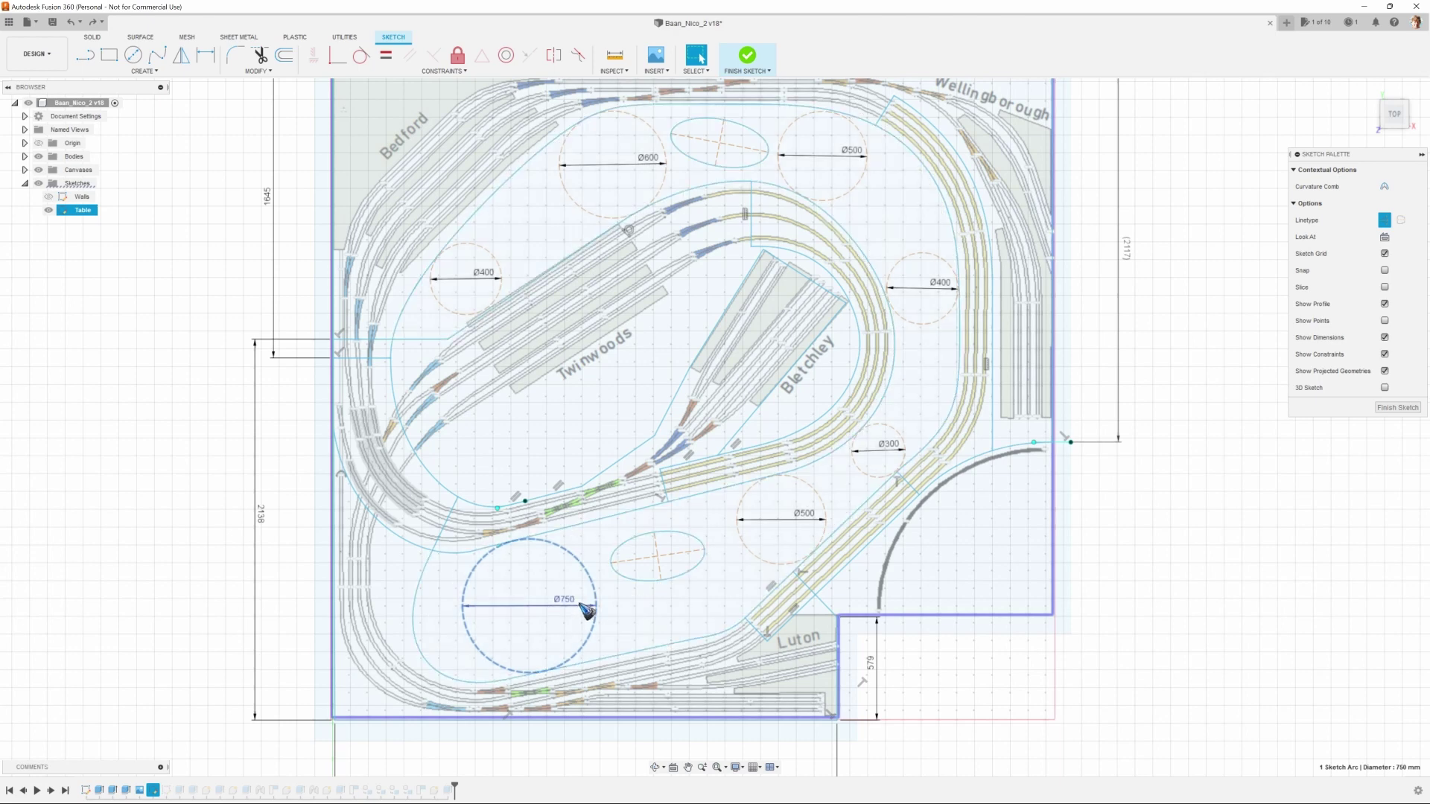
left_click(692, 581)
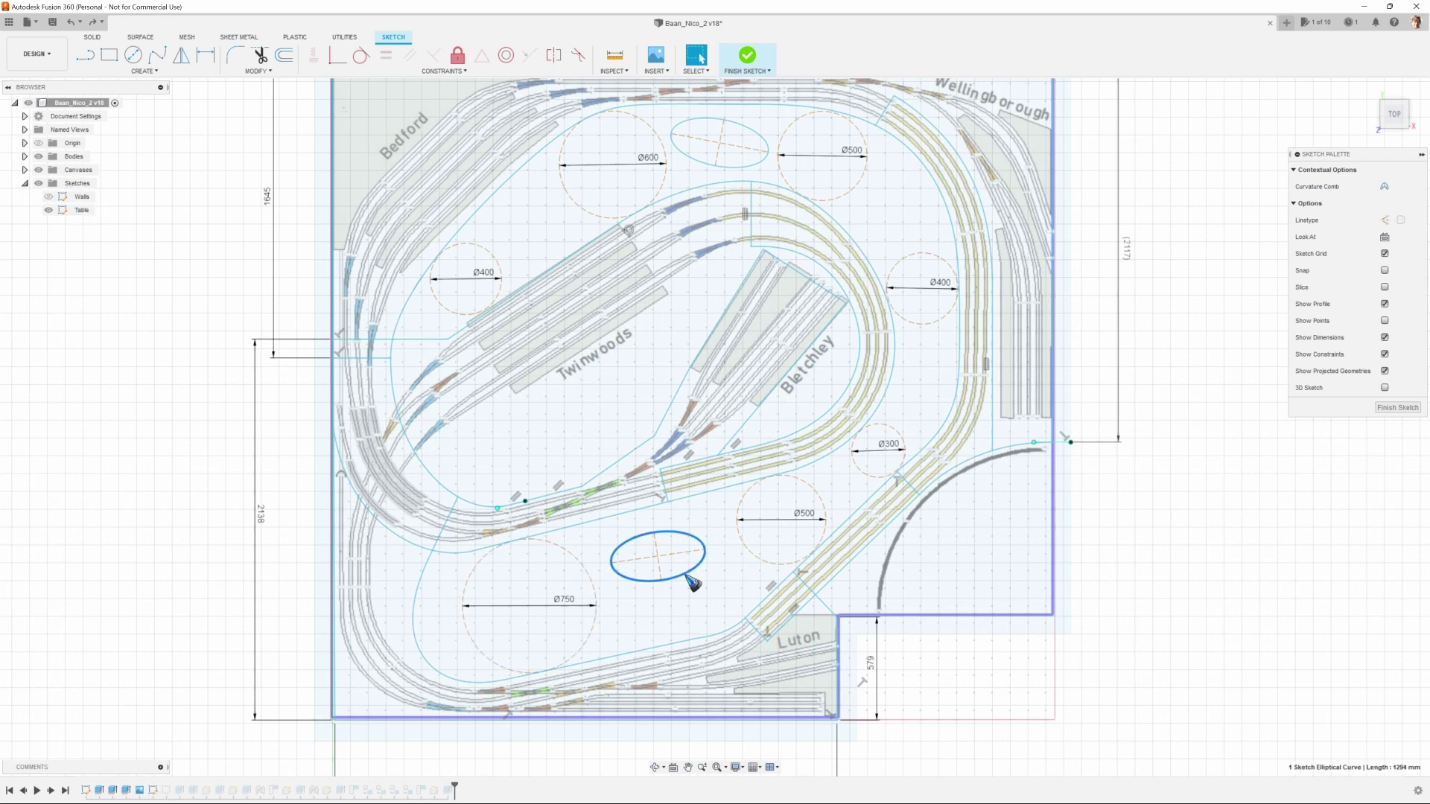
left_click(752, 554)
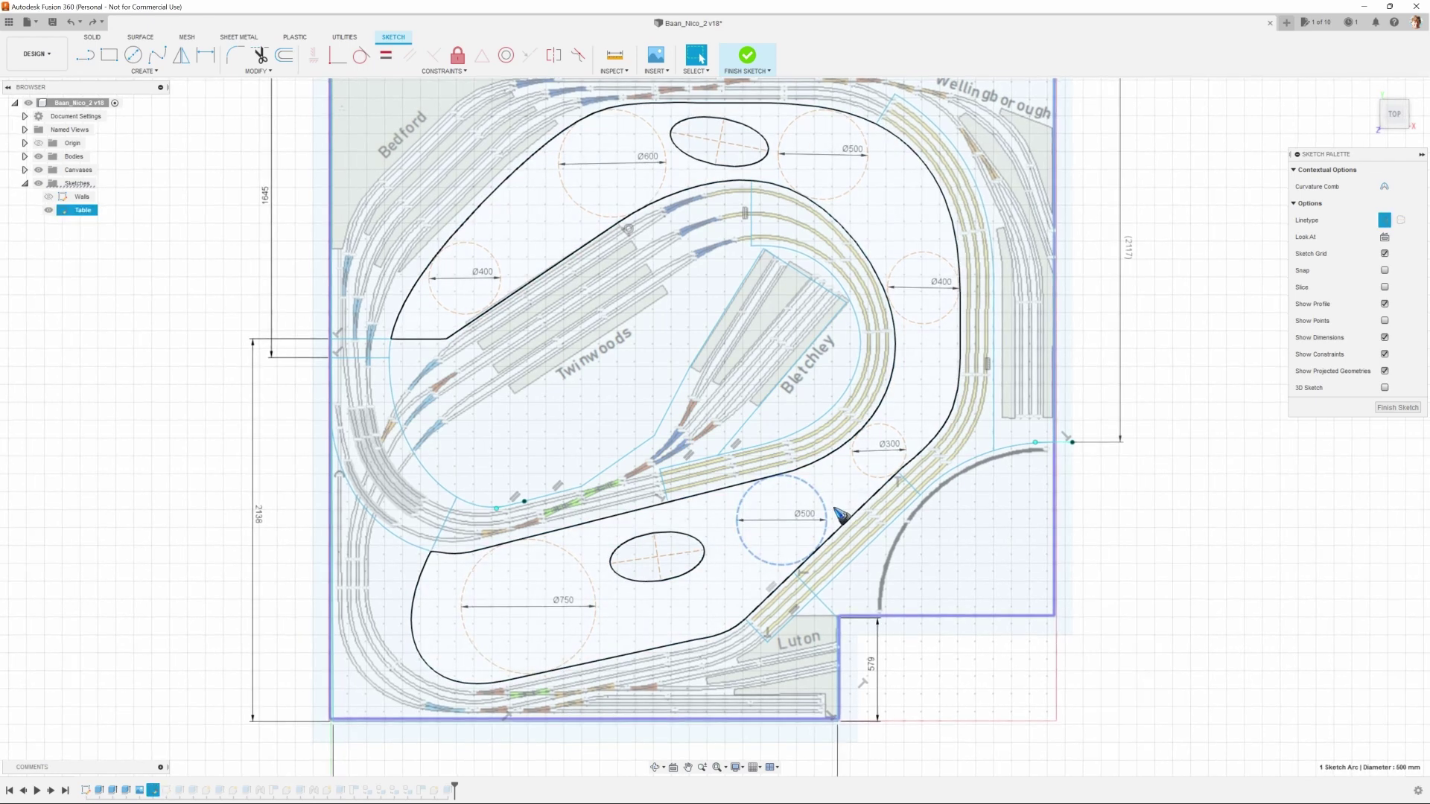
left_click(865, 472)
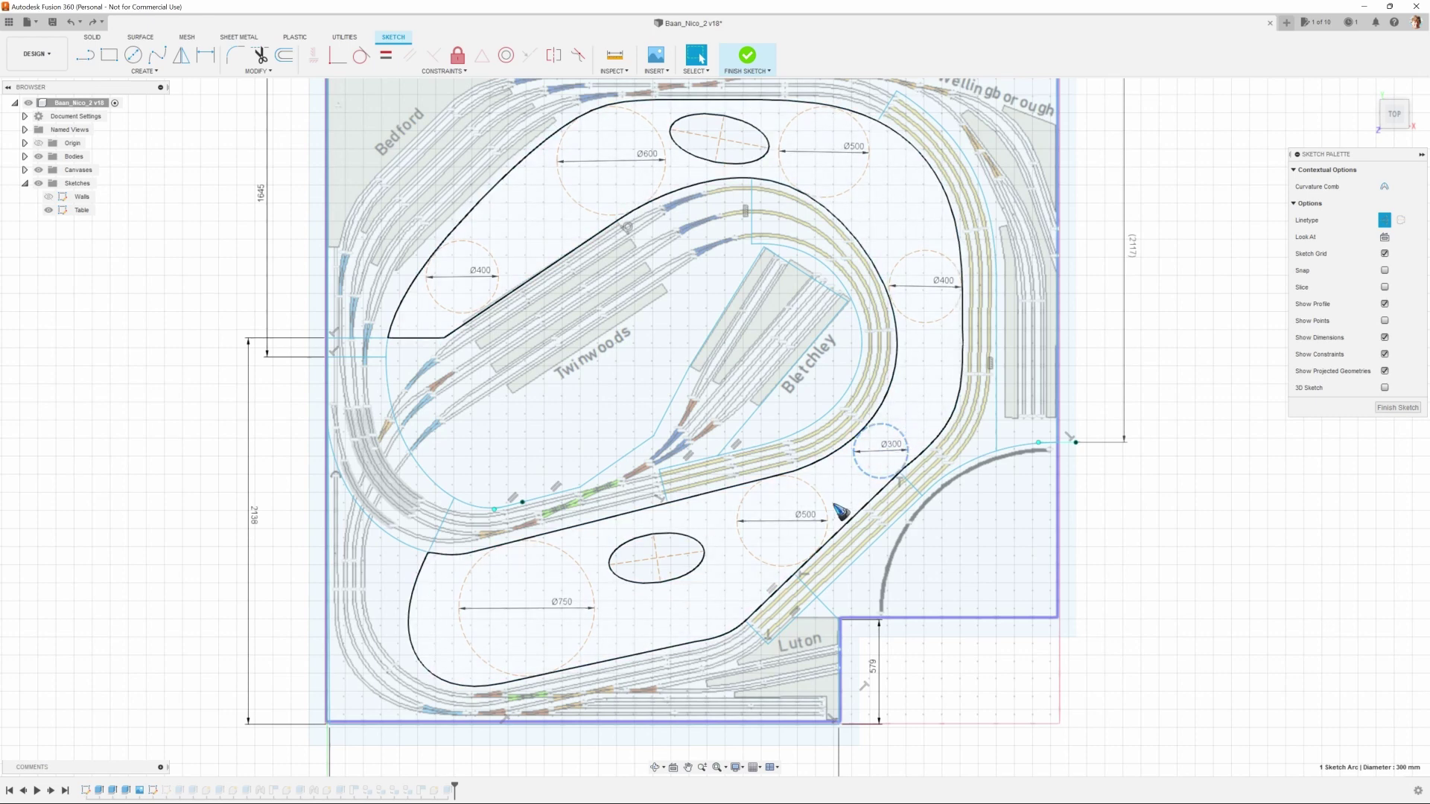
left_click(931, 323)
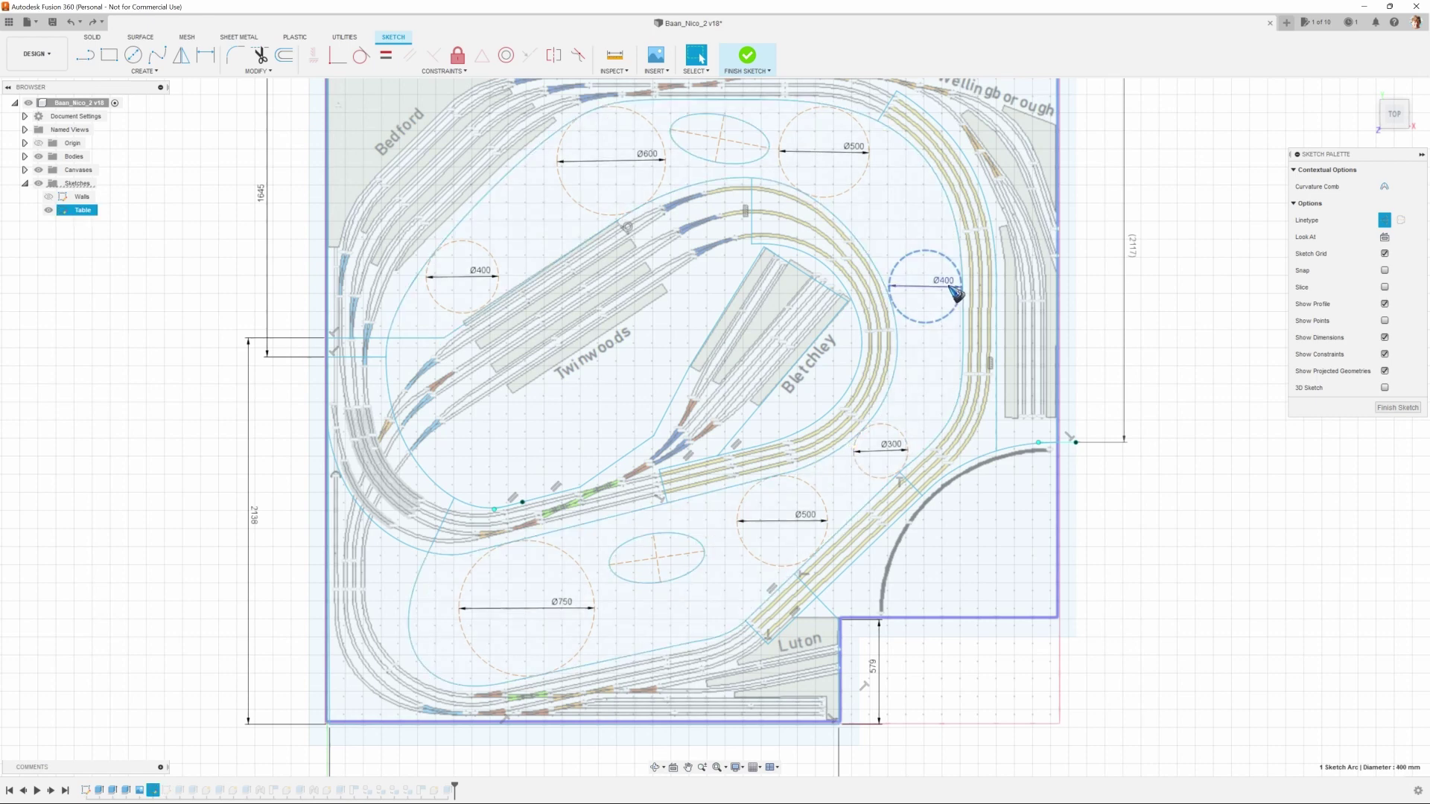
left_click(857, 184)
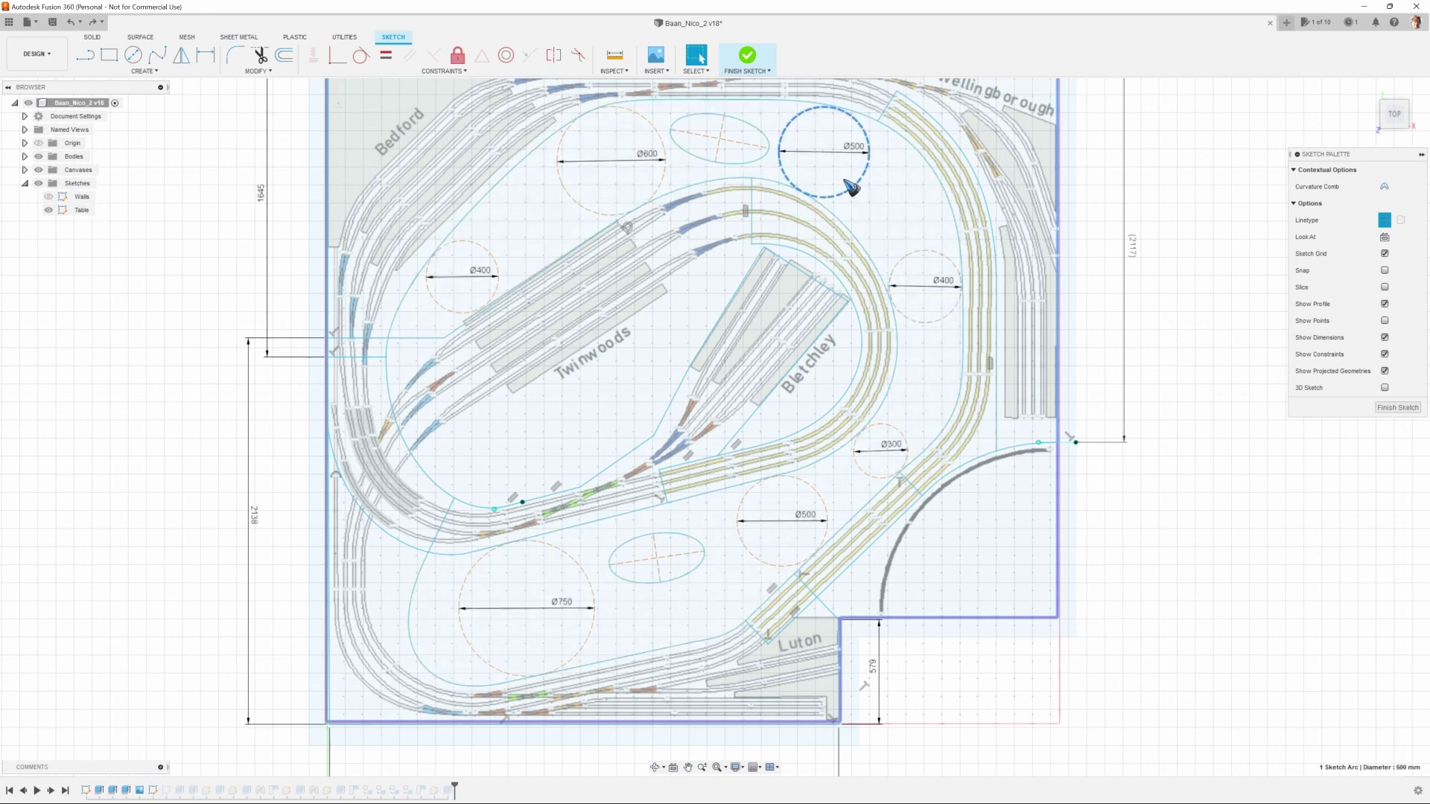
left_click(673, 162)
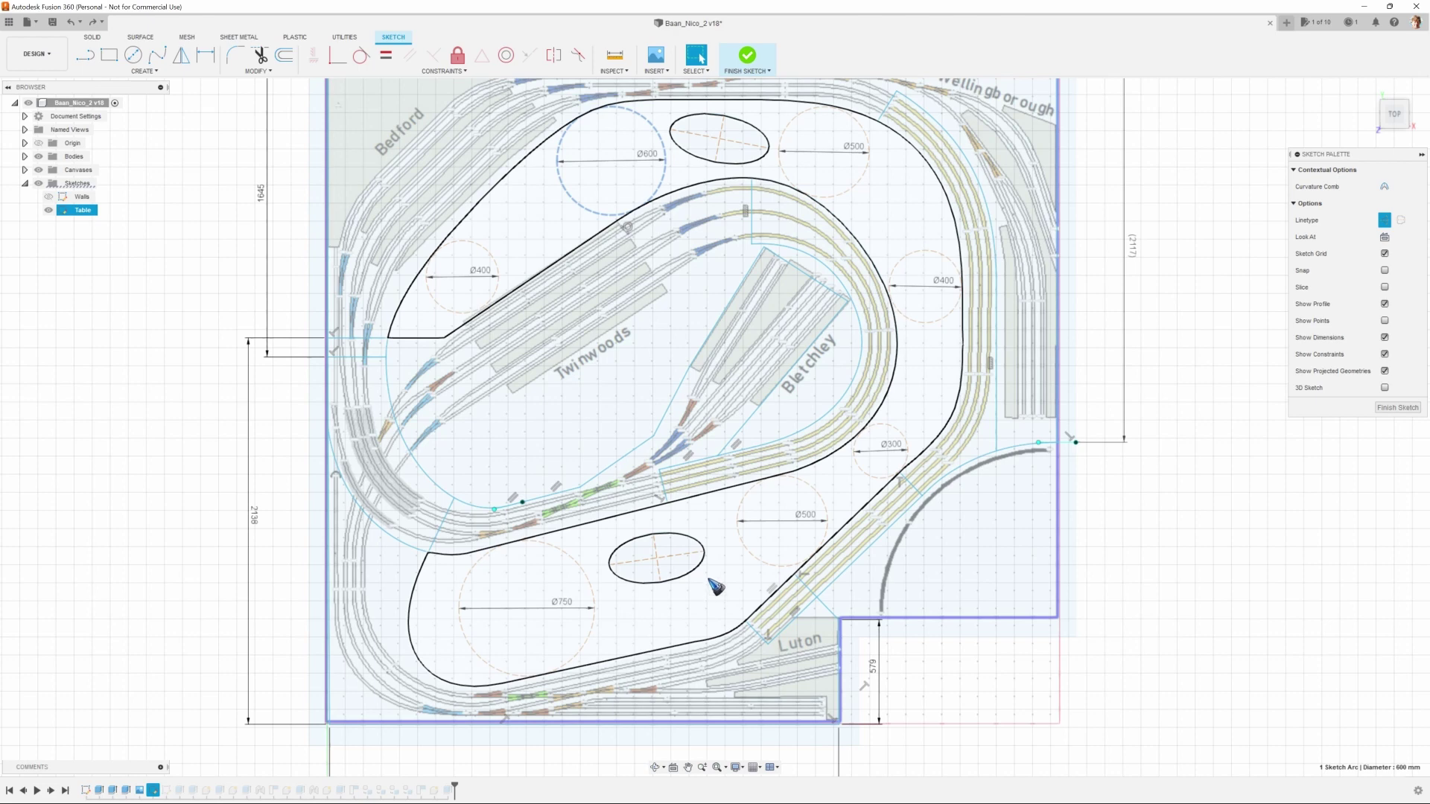
Select the lower and upper ellipse profiles and finish the Table sketch
left_click(680, 543)
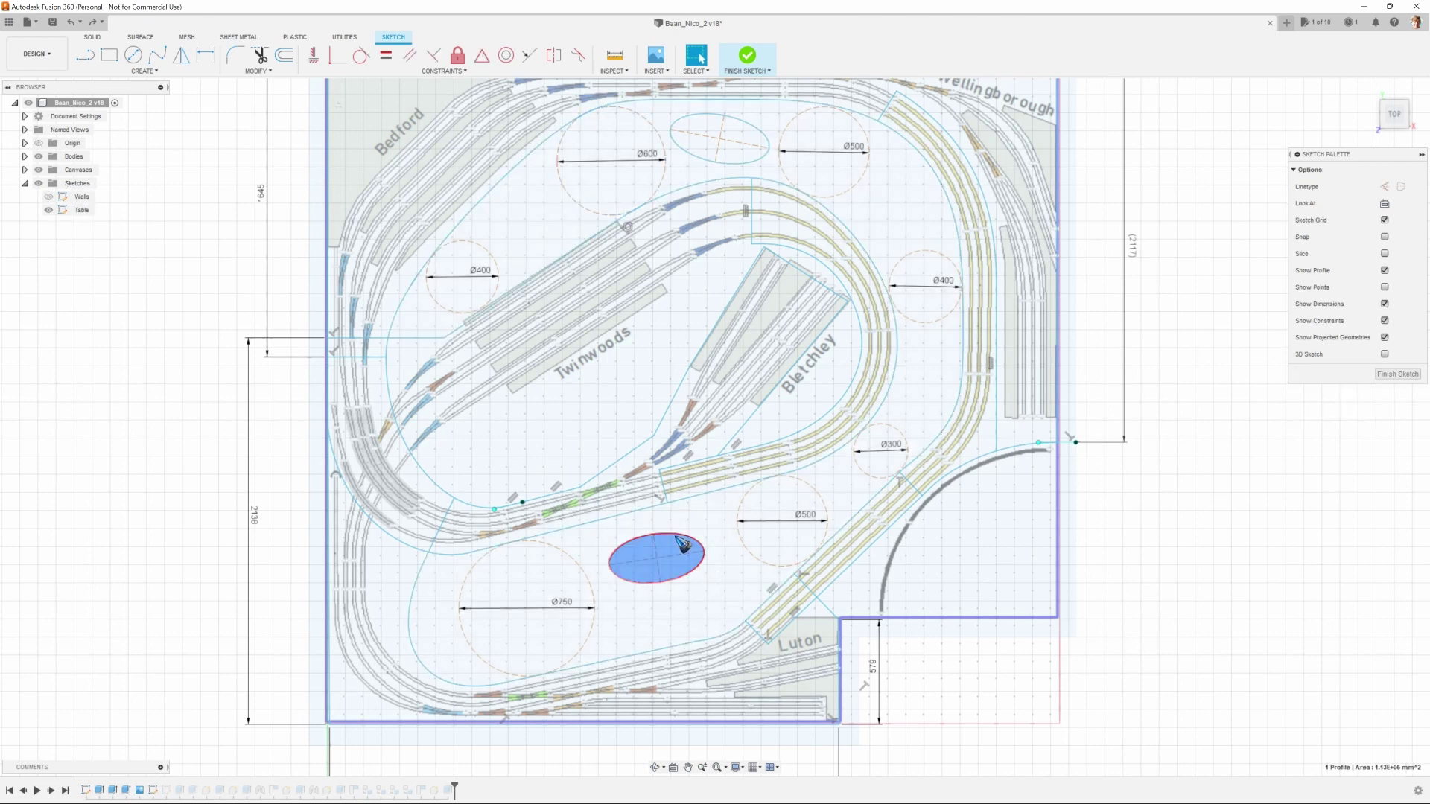
left_click(740, 129, "ctrl")
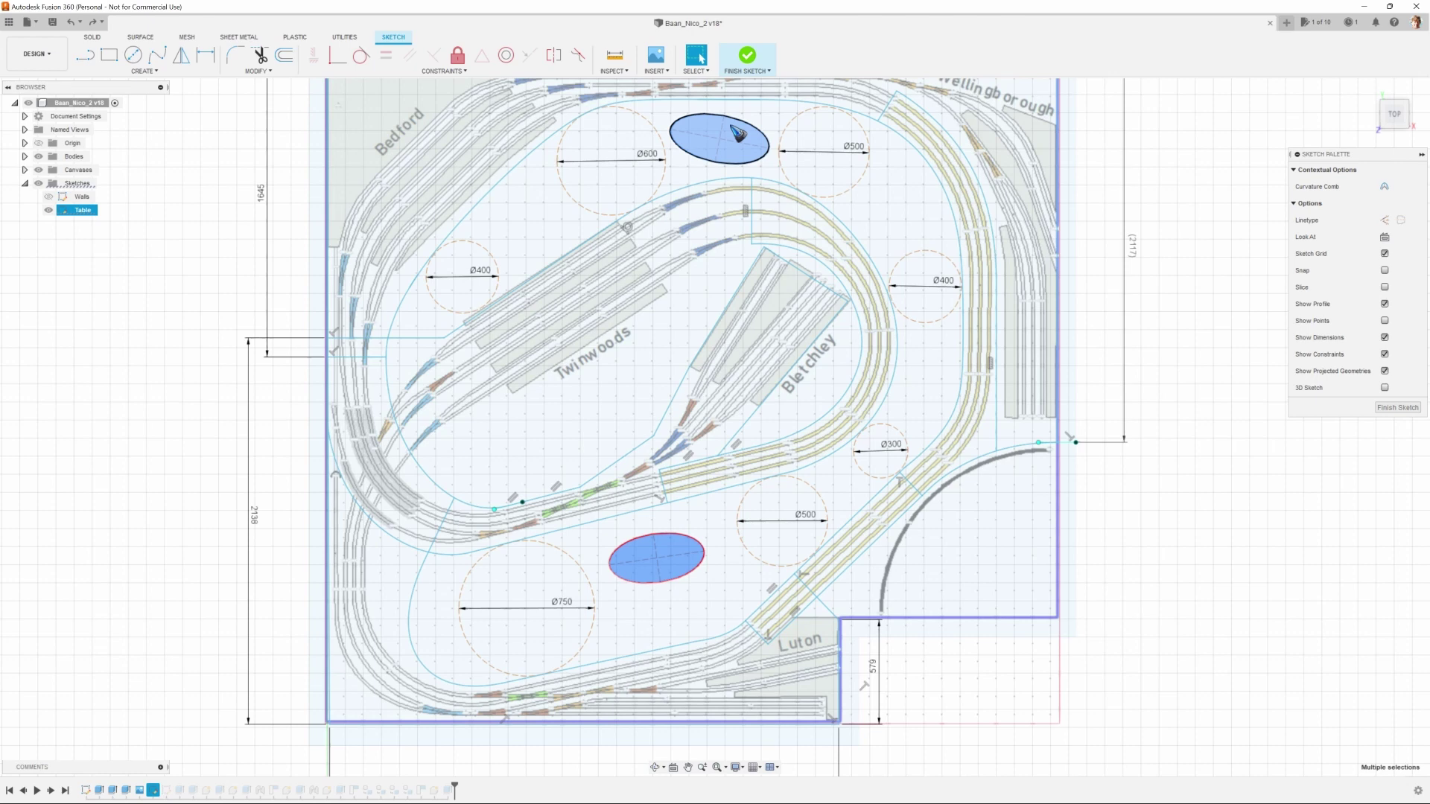
left_click(1392, 408)
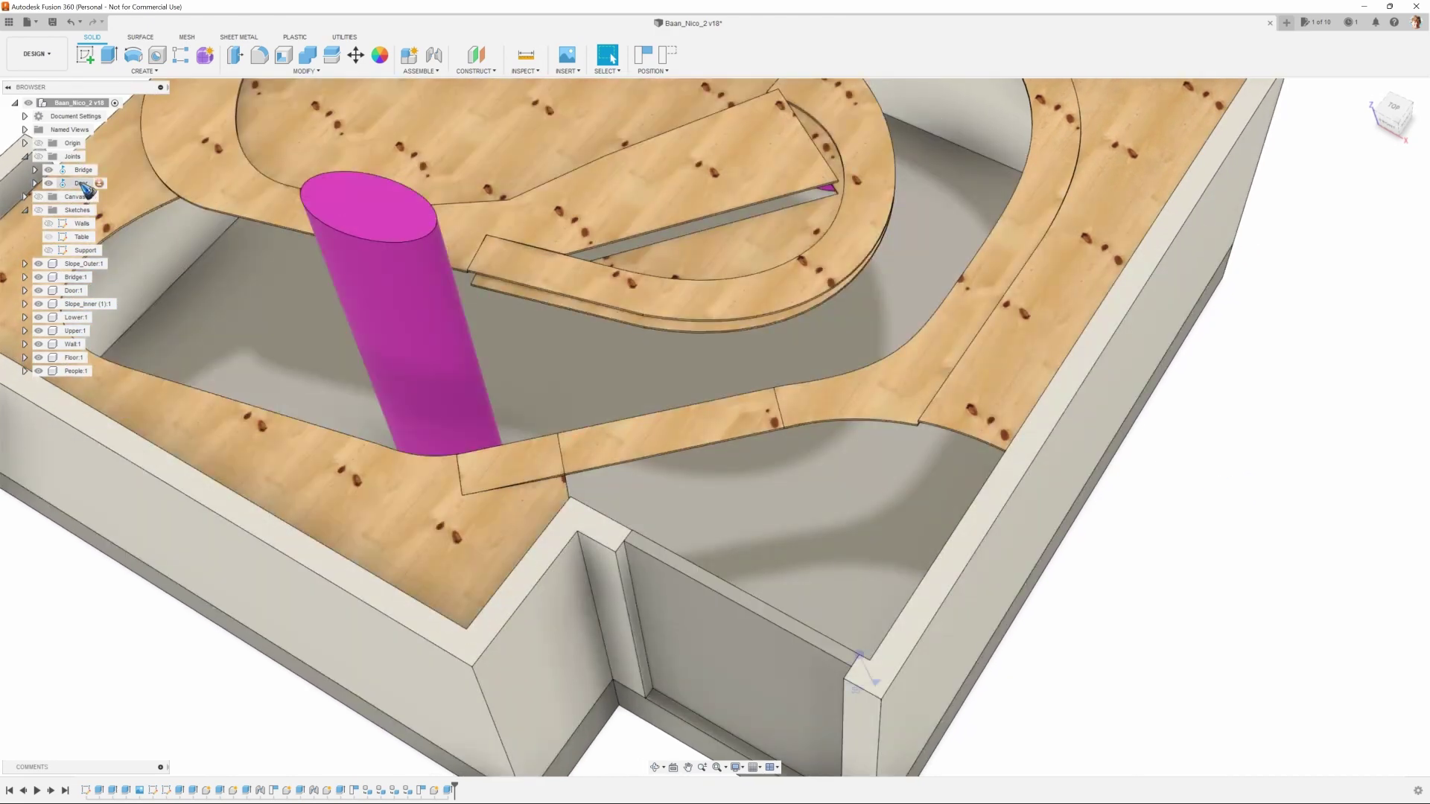
Drive the Door joint, swinging the door on its hinge and leaving it closed
right_click(87, 189)
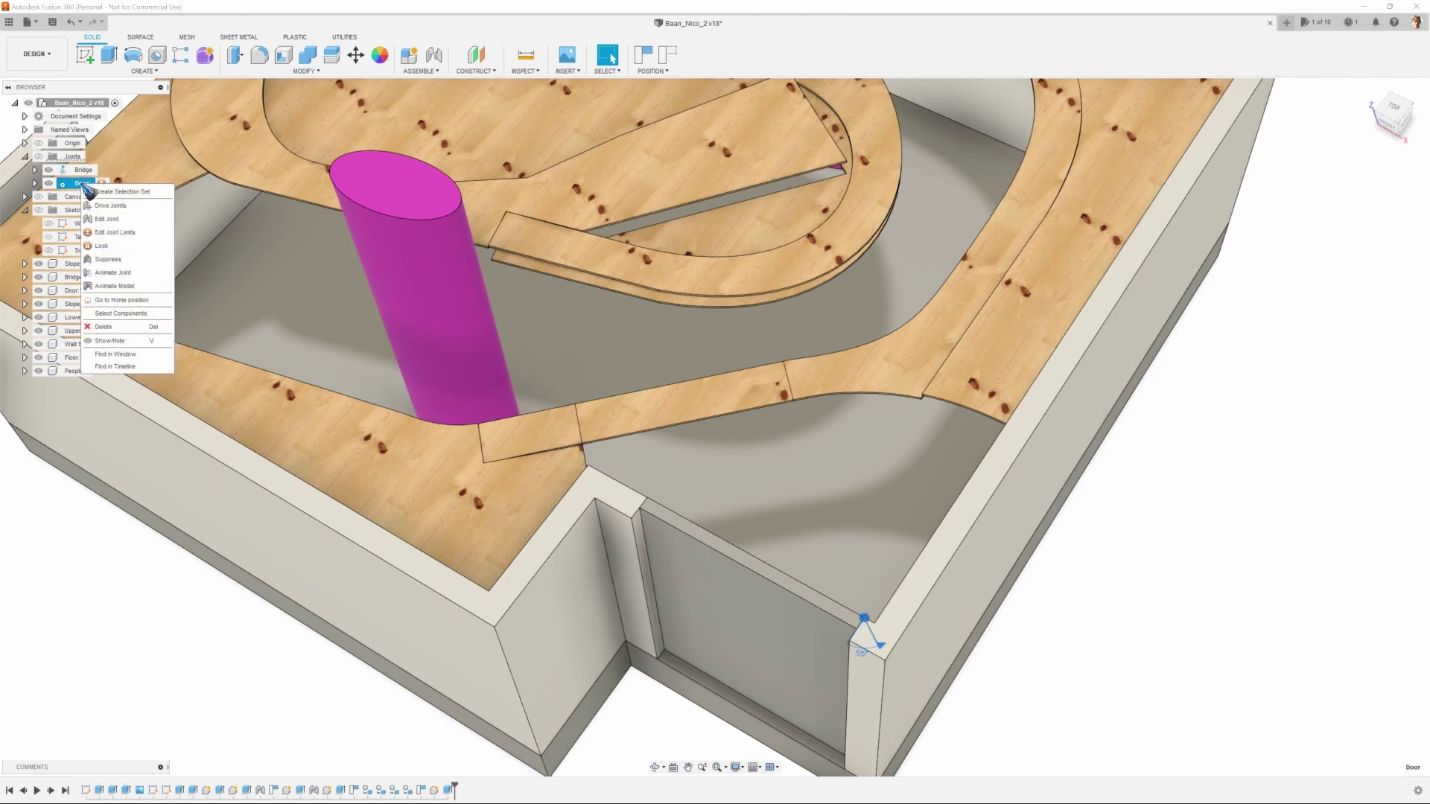
left_click(106, 206)
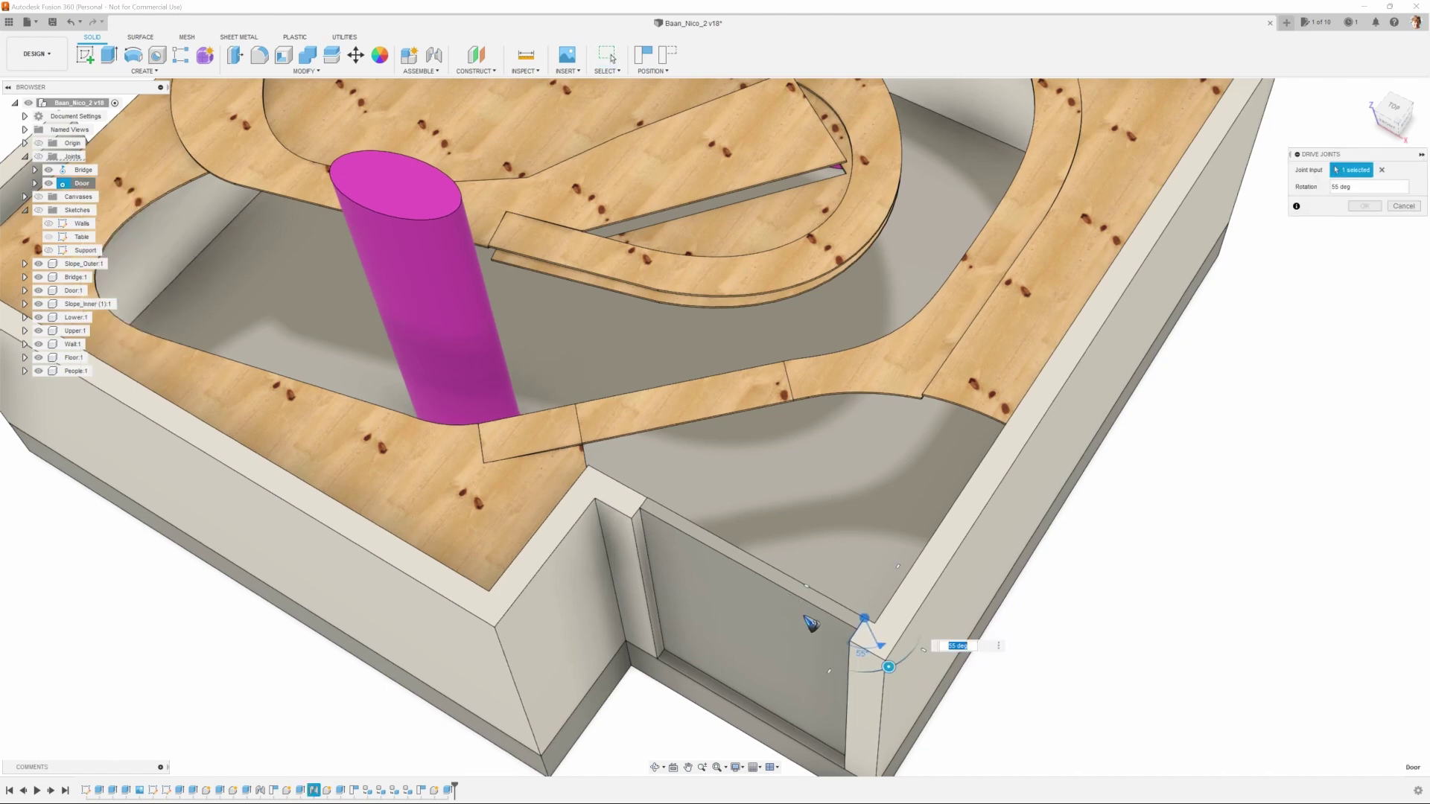
left_click_drag(887, 666, 915, 658)
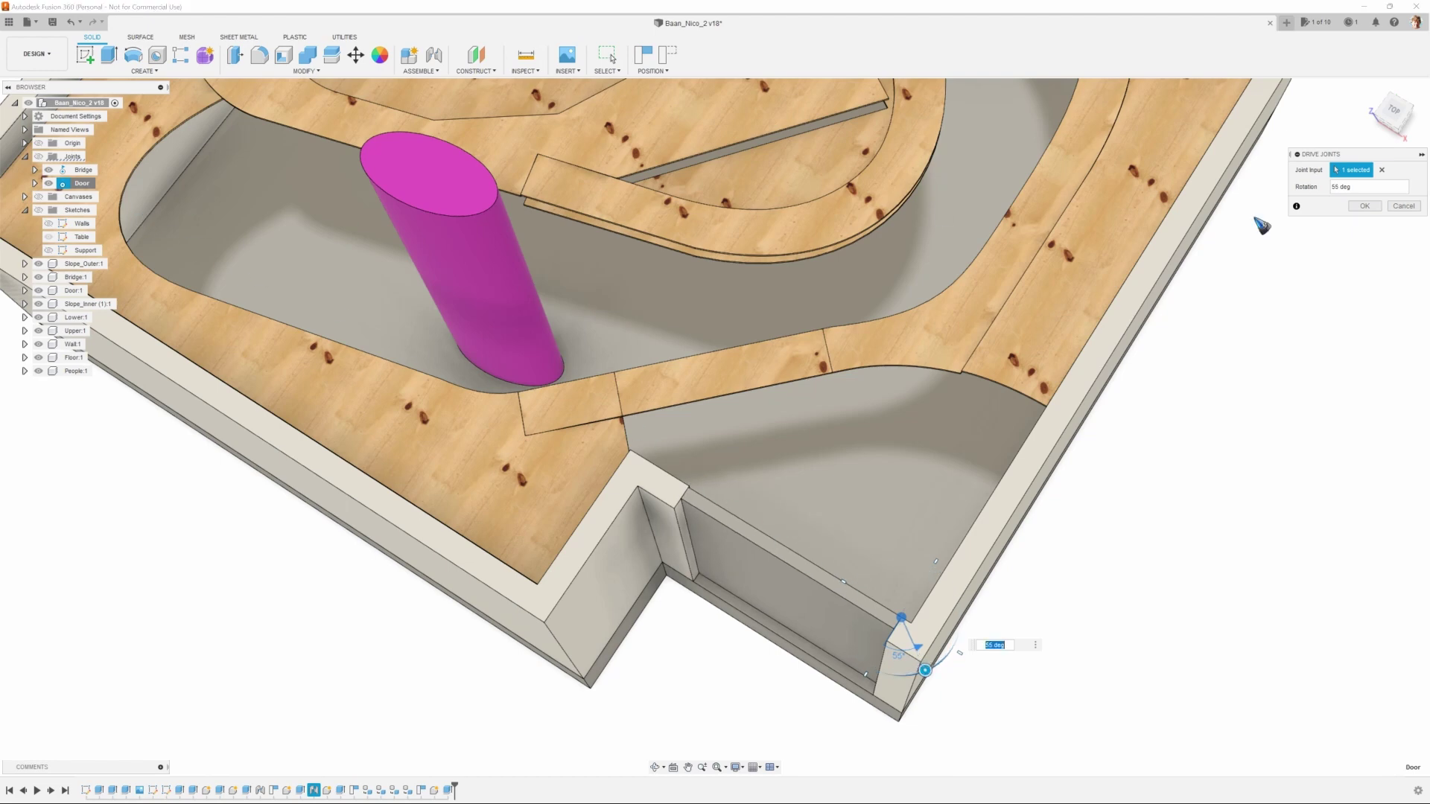
left_click(1411, 207)
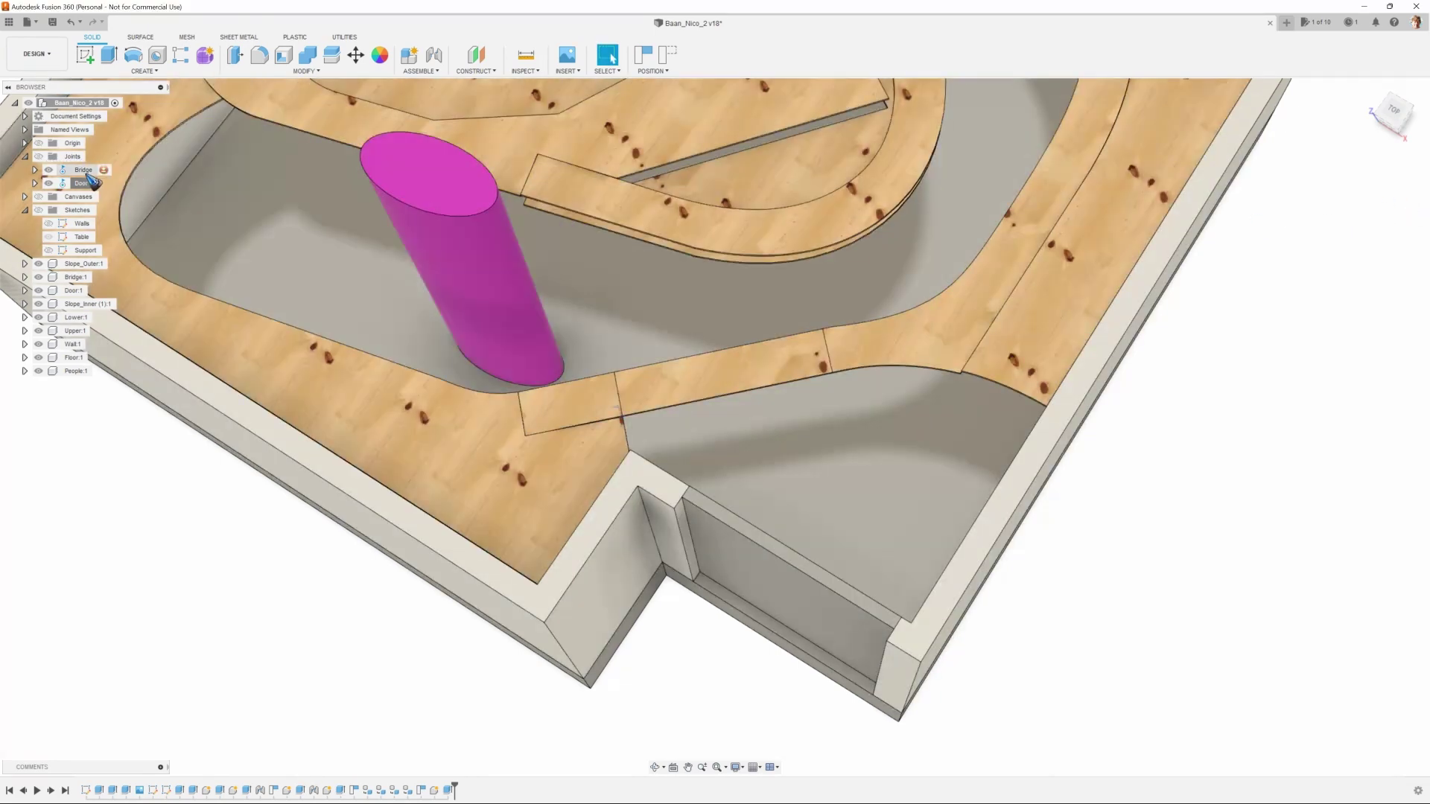
Drive the Bridge joint and drag its rotation handle to swing the bridge board
right_click(90, 176)
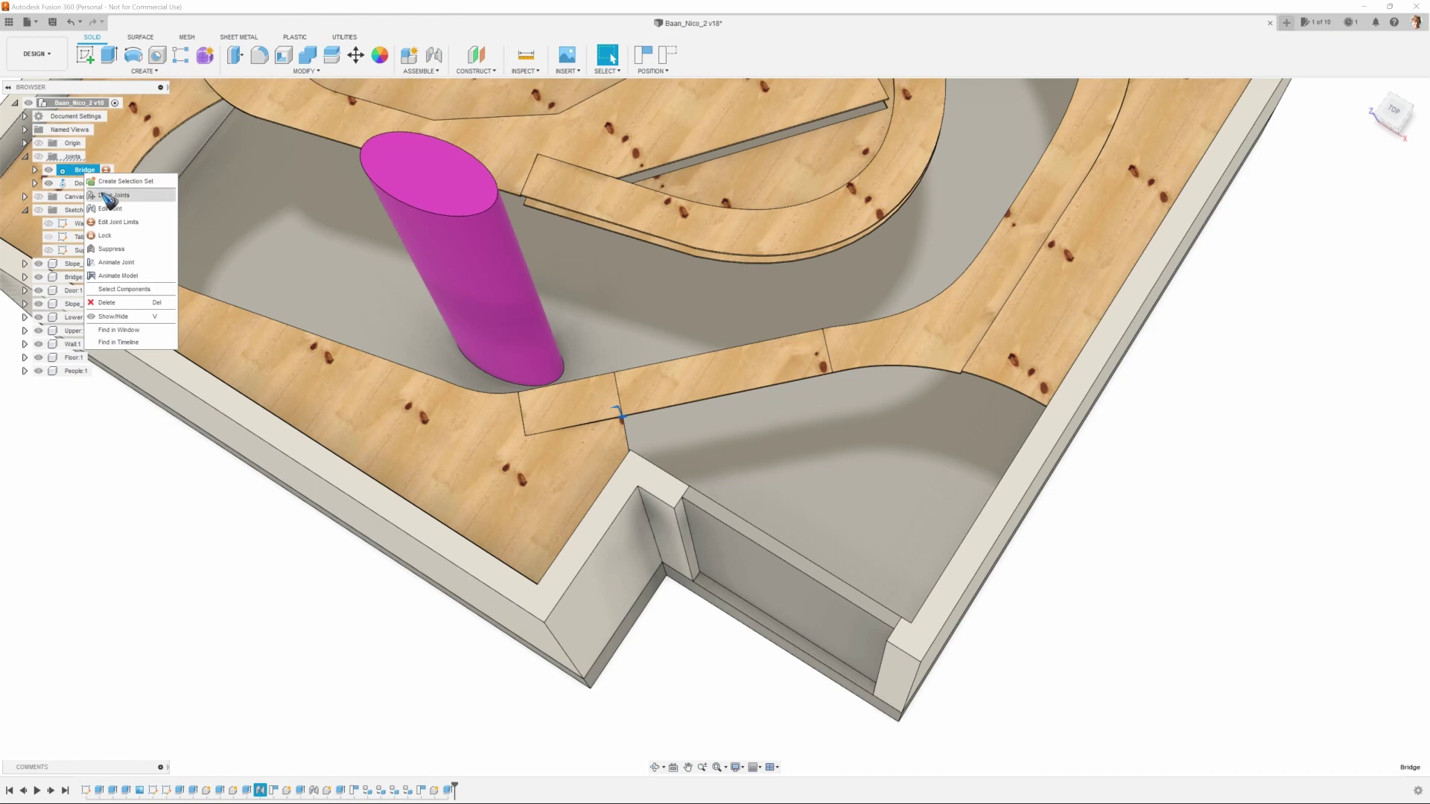
left_click(108, 196)
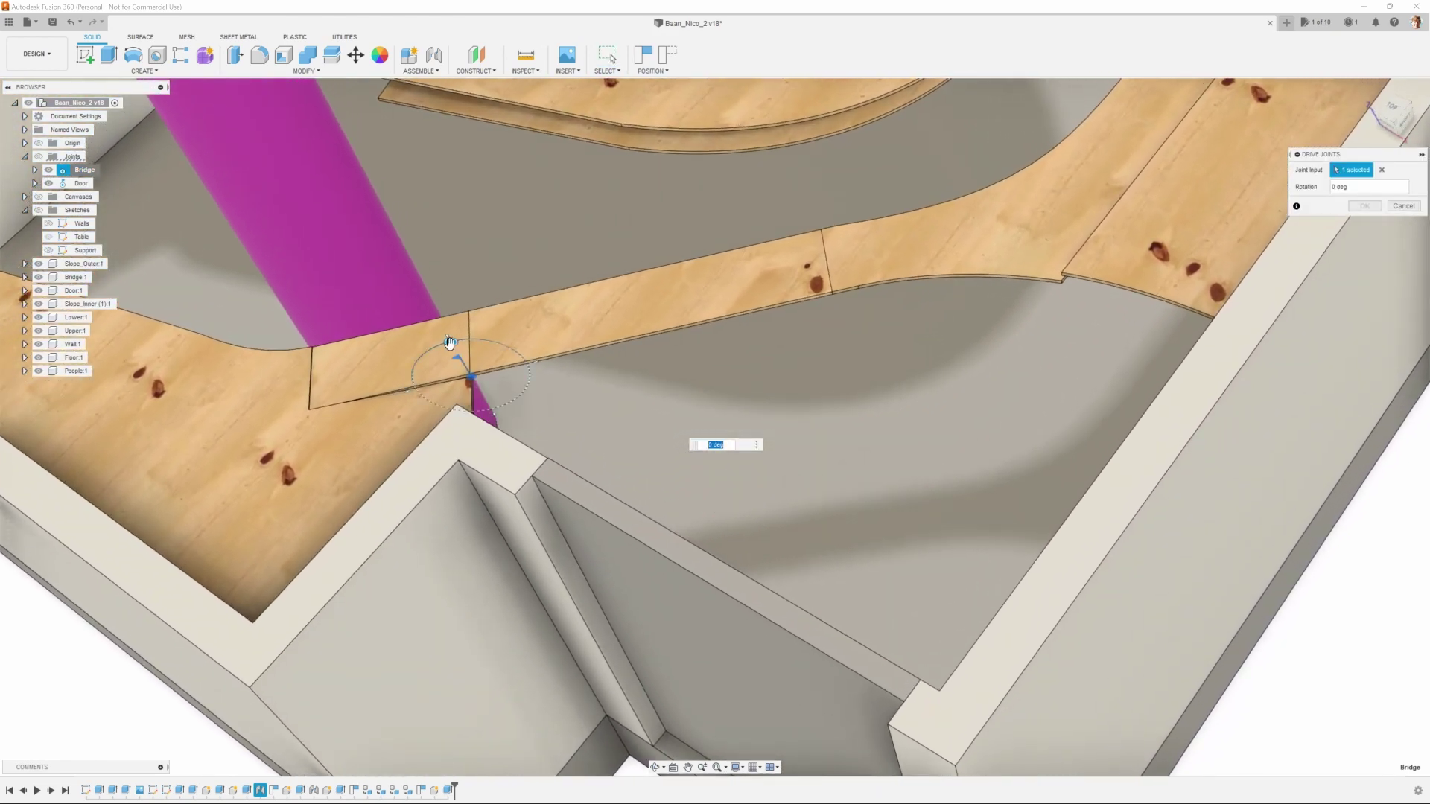
mouse_move(450, 342)
left_mouse_down()
mouse_move(520, 354)
mouse_move(470, 341)
left_mouse_up()
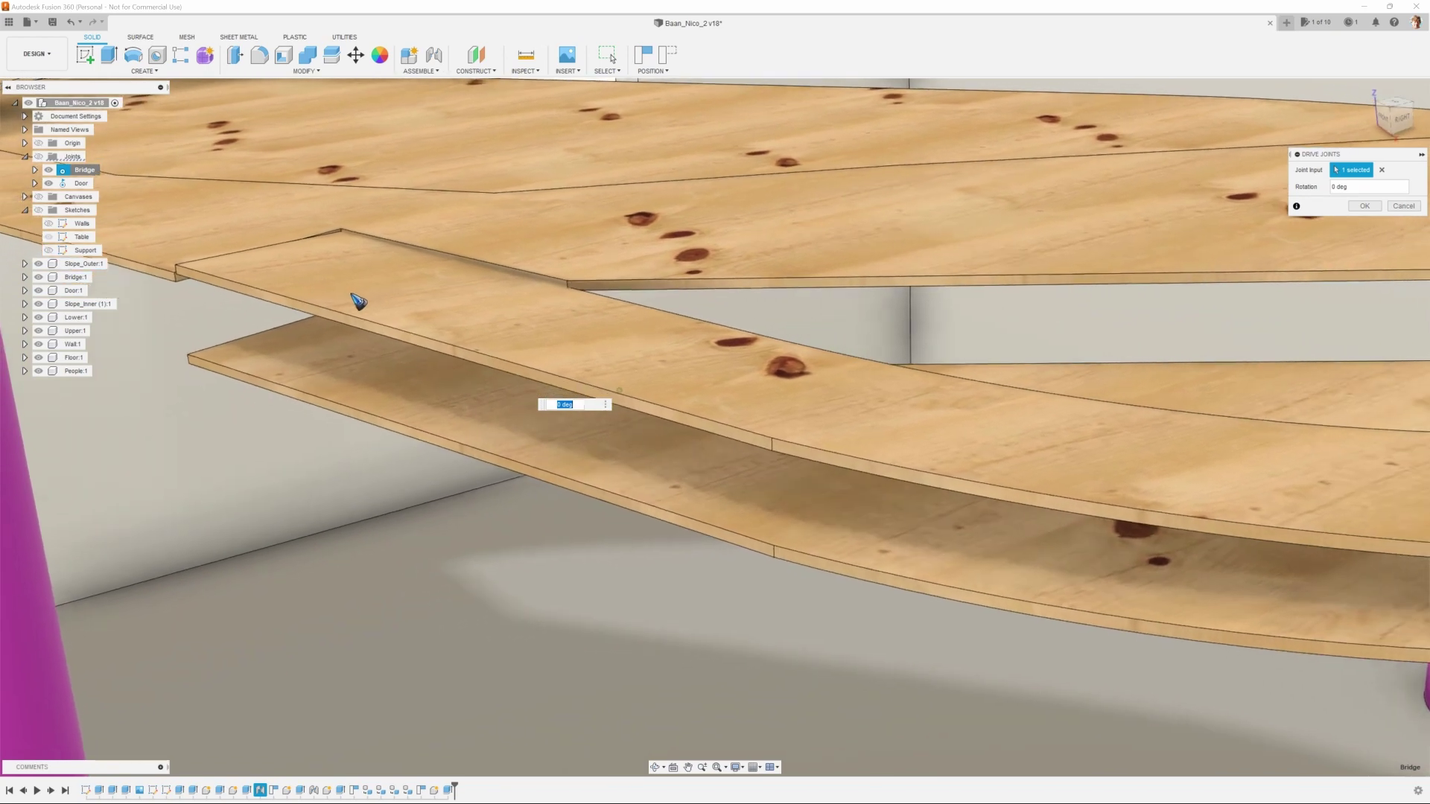
middle_click_drag(358, 301, 411, 289, "shift")
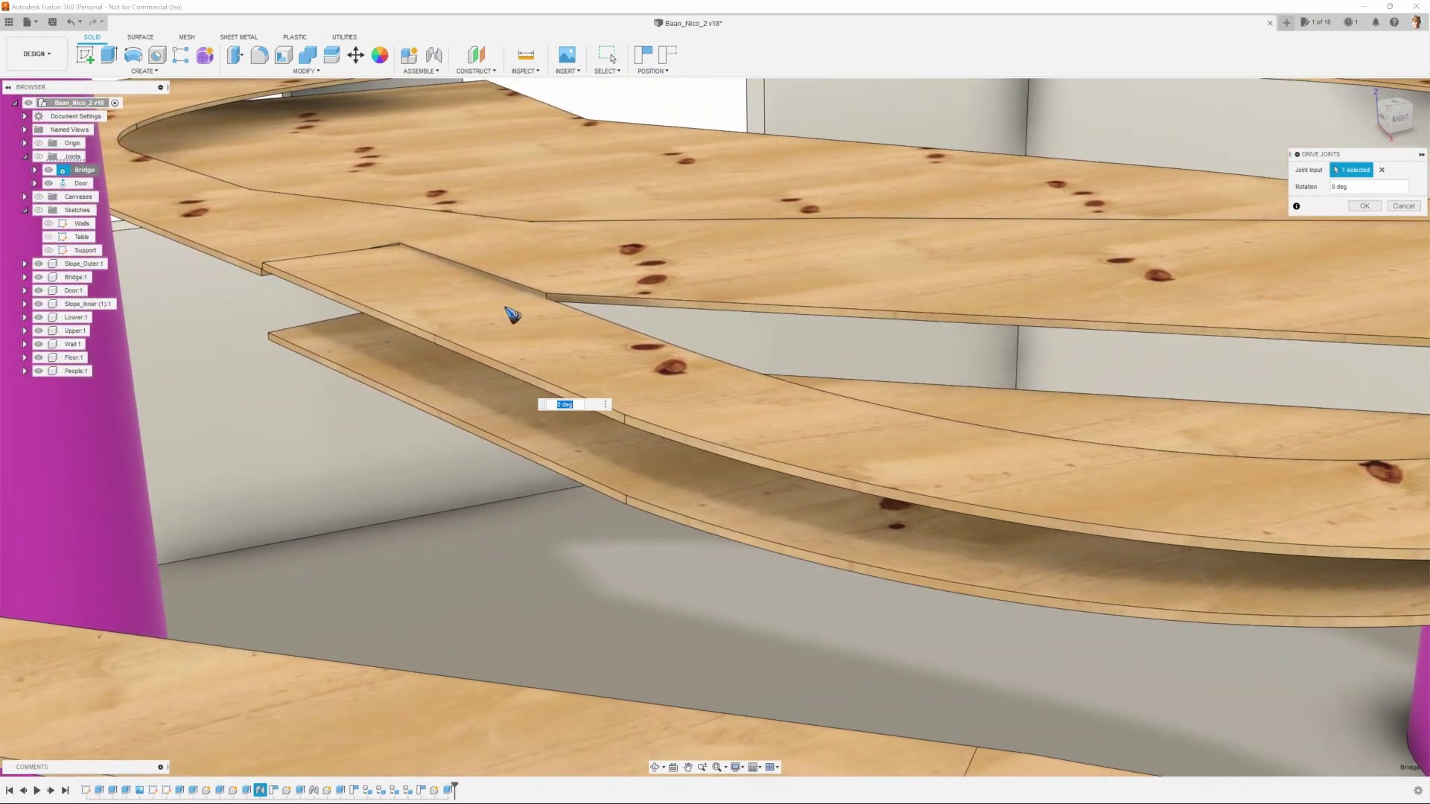
middle_click_drag(444, 291, 974, 209, "shift")
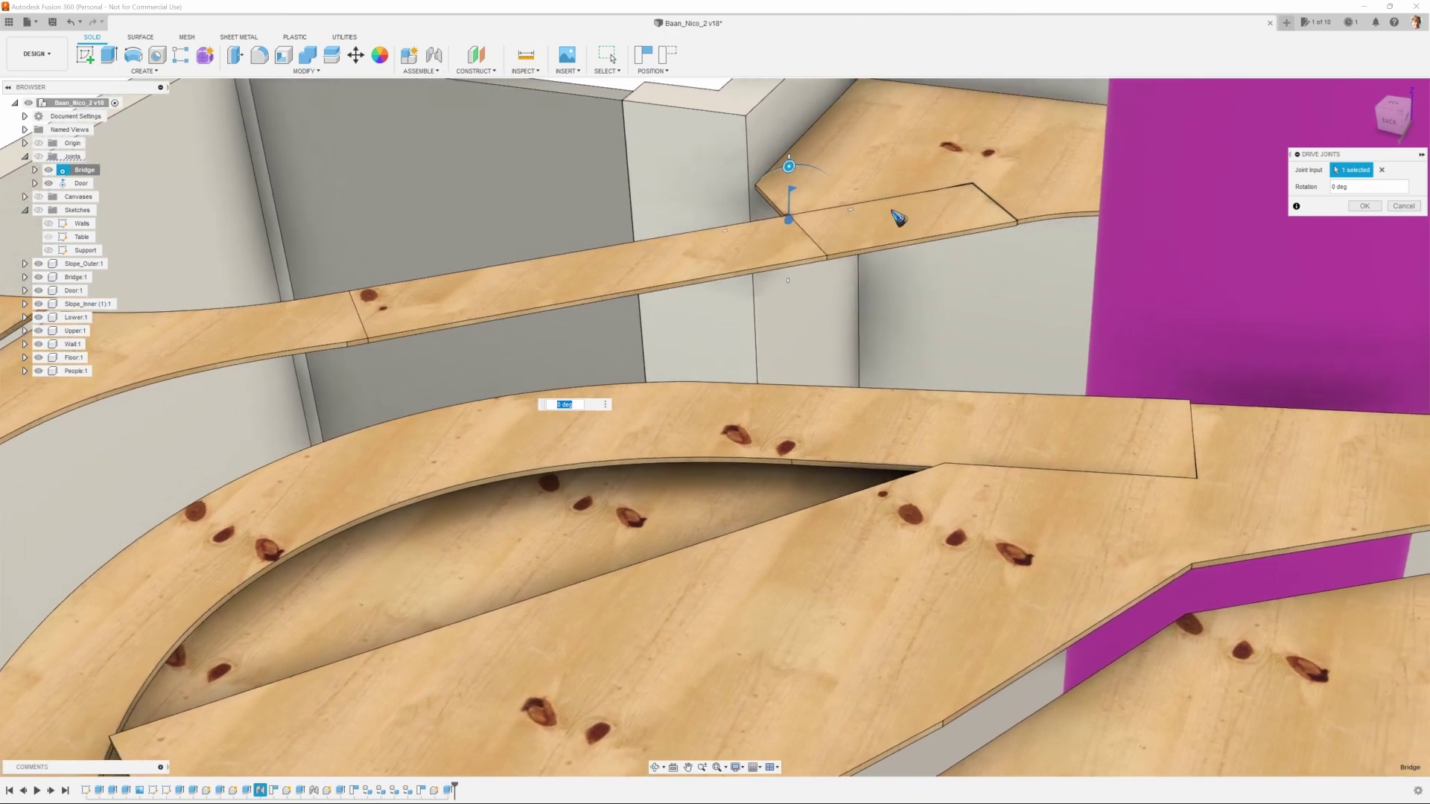
middle_click_drag(944, 221, 469, 240, "shift")
middle_click_drag(1394, 320, 1289, 235, "shift")
middle_click_drag(1198, 220, 557, 271, "shift")
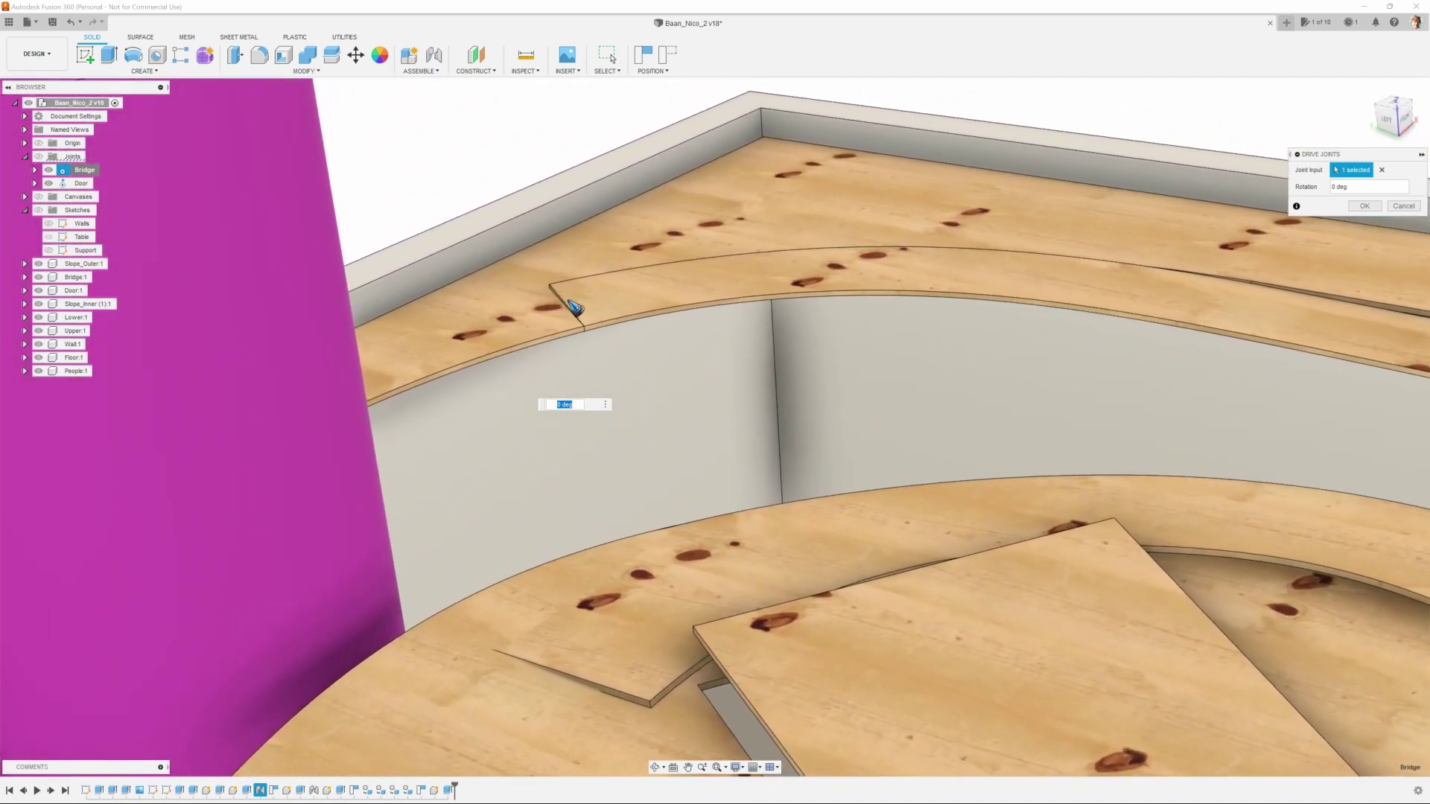
middle_click_drag(665, 350, 1412, 215, "shift")
Close Drive Joints and orbit to a top-down view of the two-level table
left_click(1406, 208)
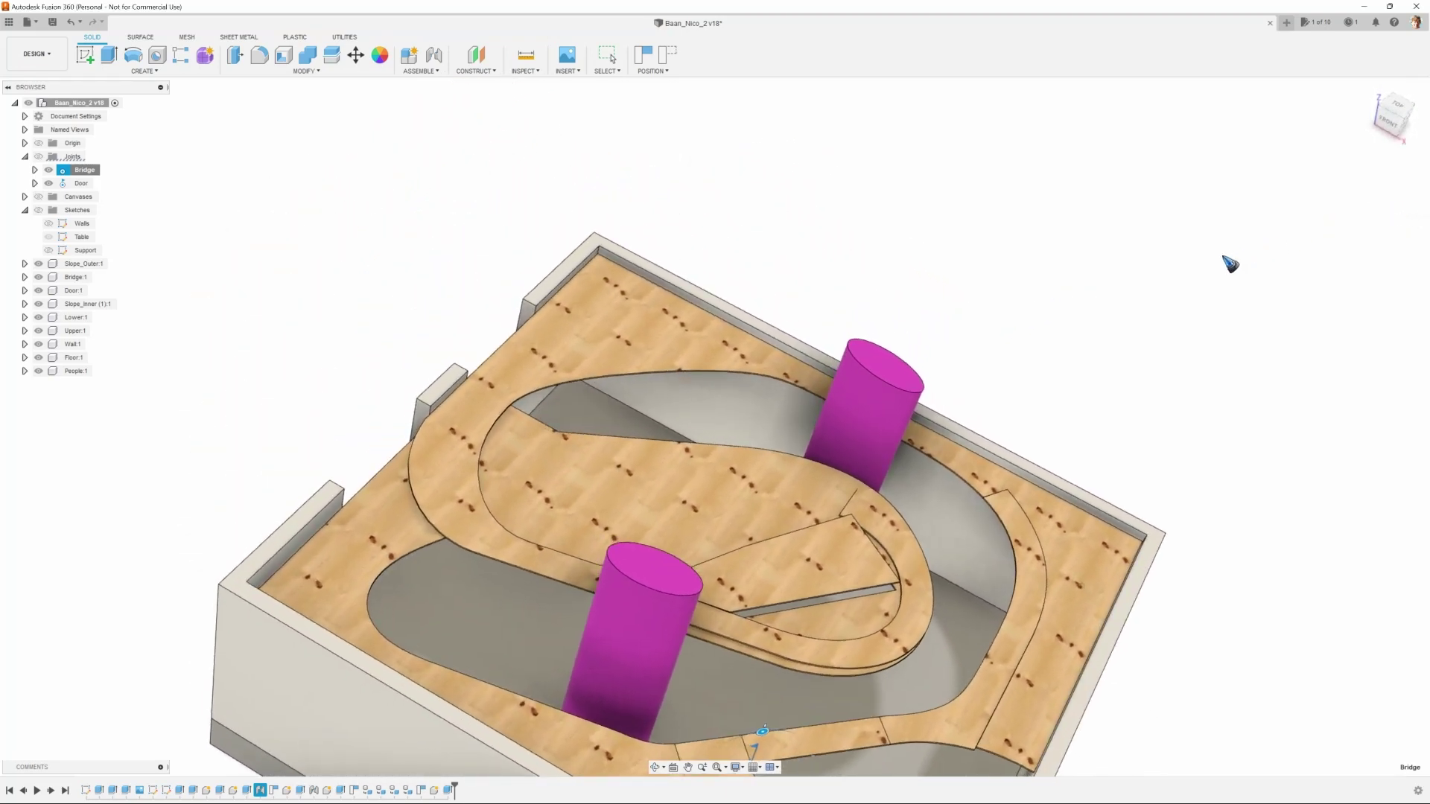
middle_click_drag(1078, 304, 1212, 292, "shift")
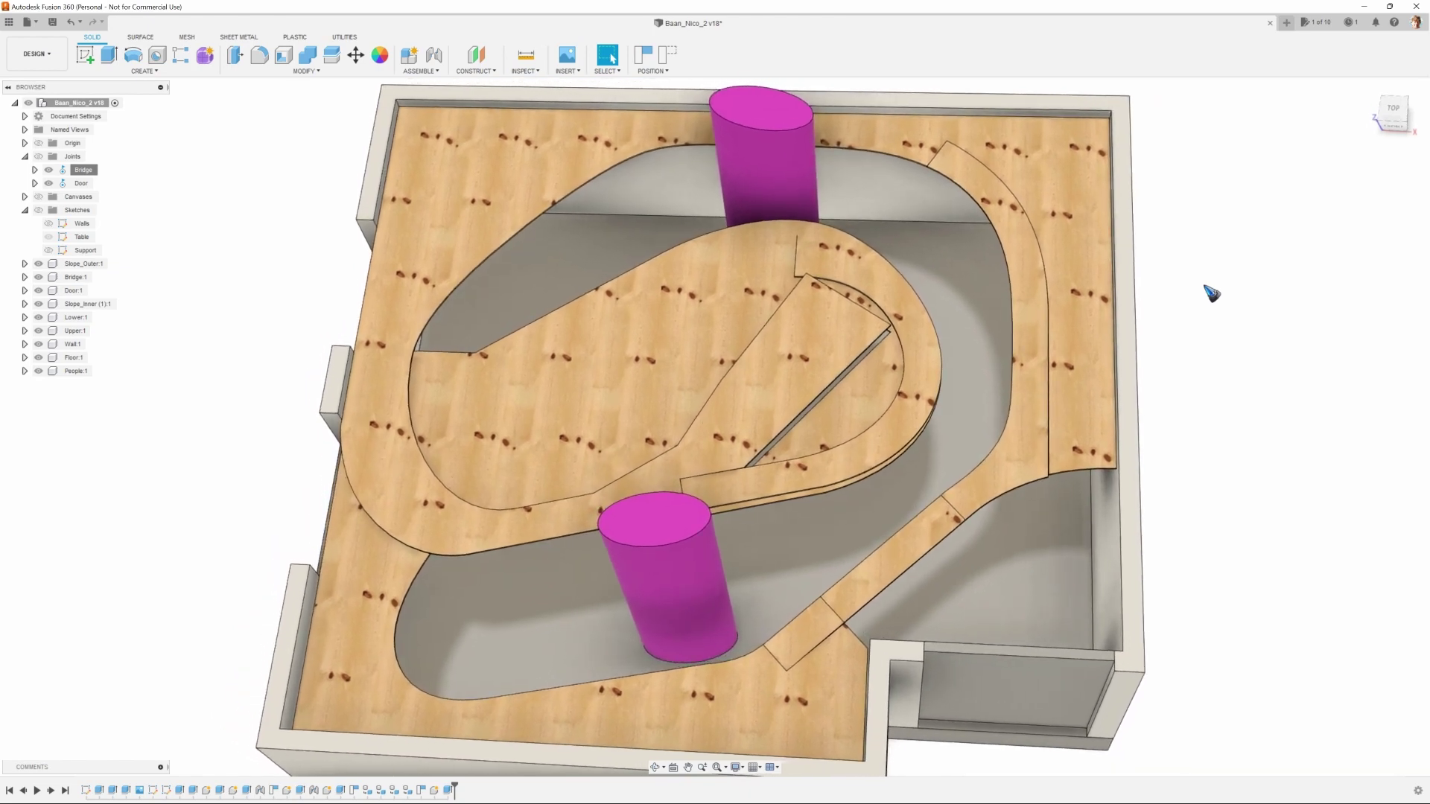